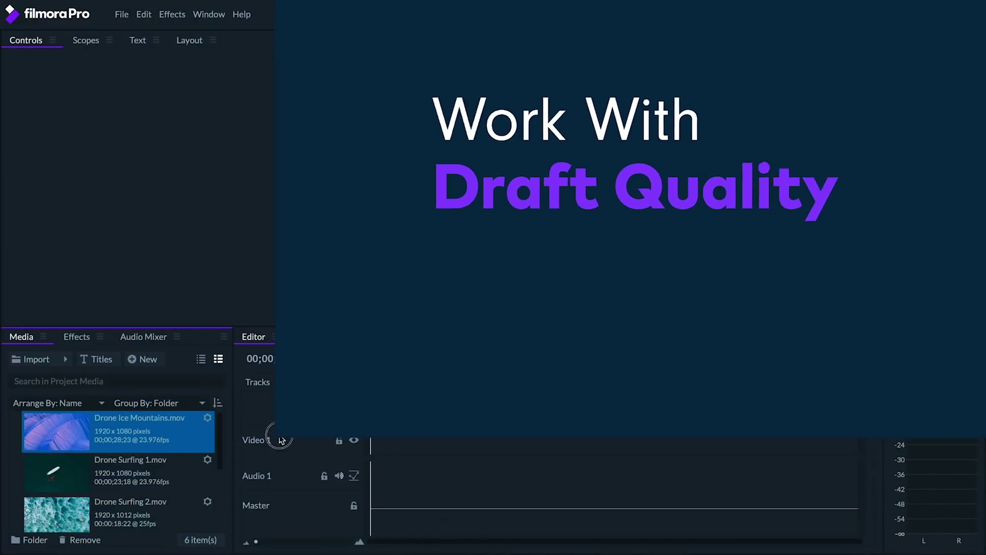
Place Drone Surfing 1 on Video 1 and Drone Surfing 2 on a new Video 2, then play
drag(100, 471, 423, 443)
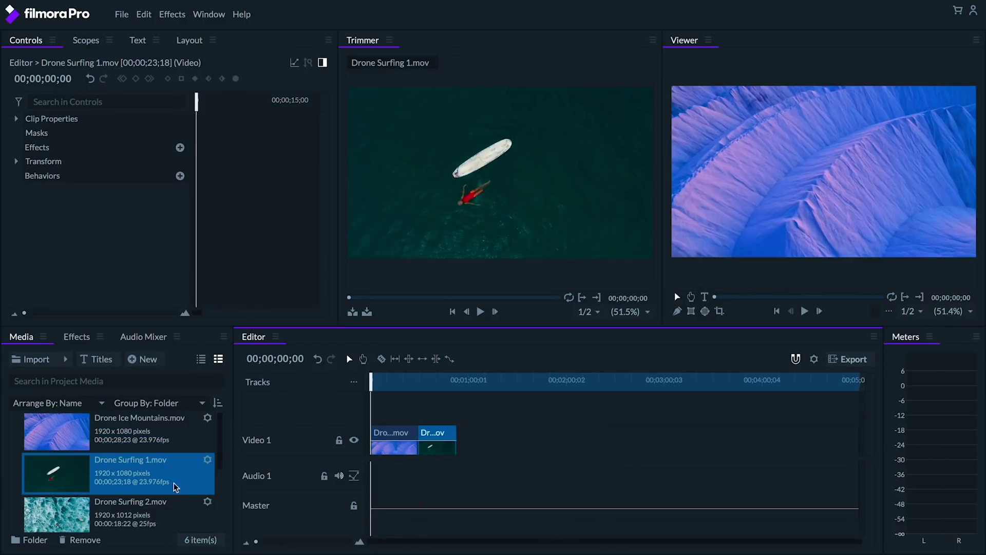
drag(132, 508, 423, 416)
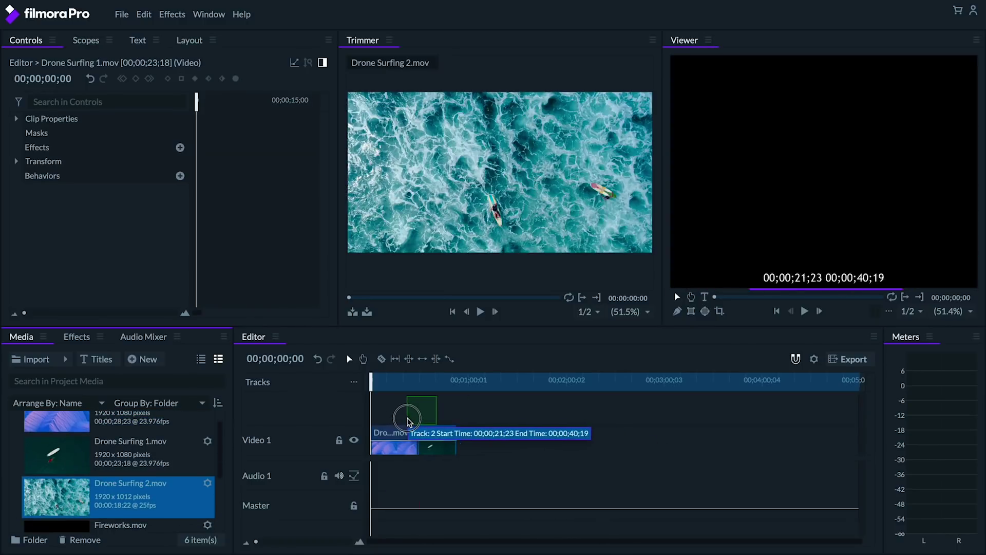
key(space)
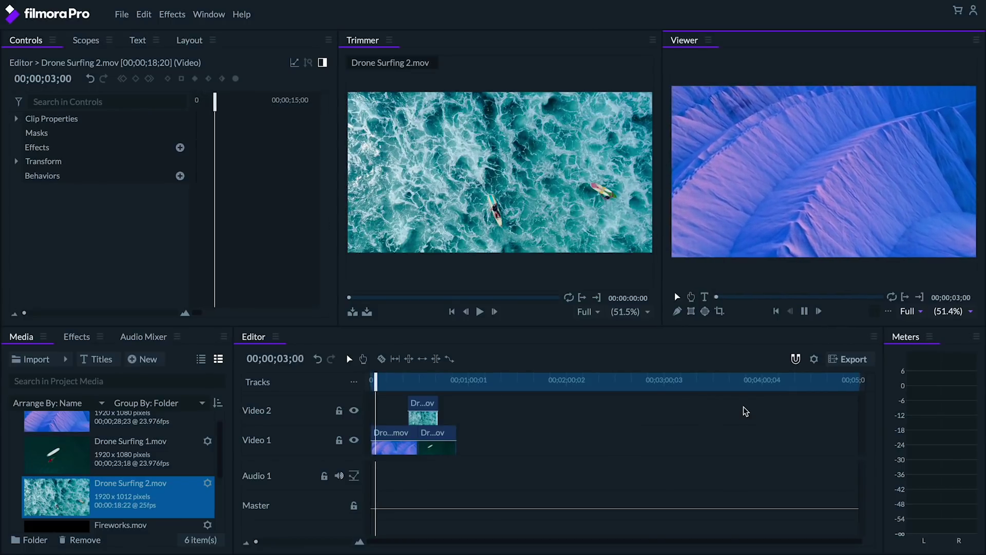
key(space)
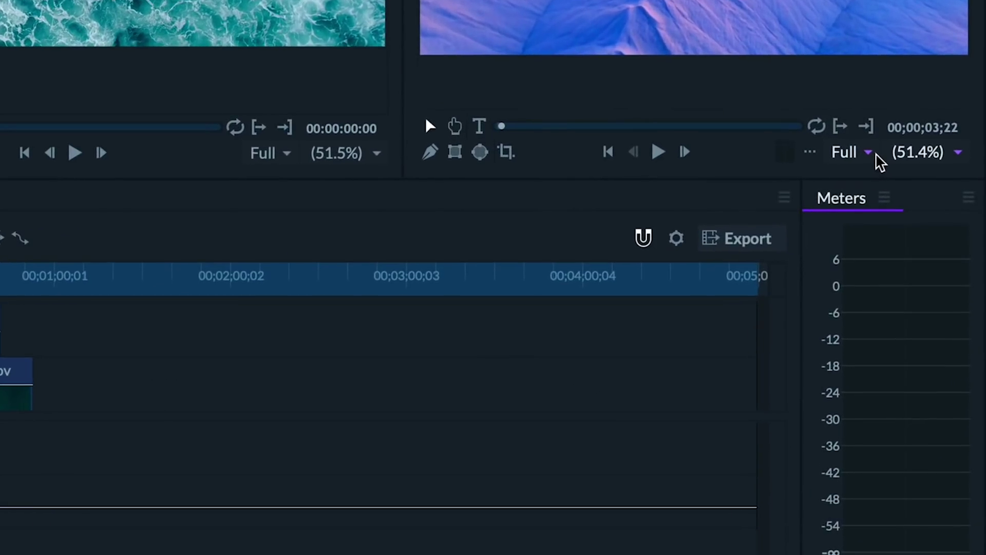
Set the Viewer resolution to 1/4 and preview the playback
click(877, 158)
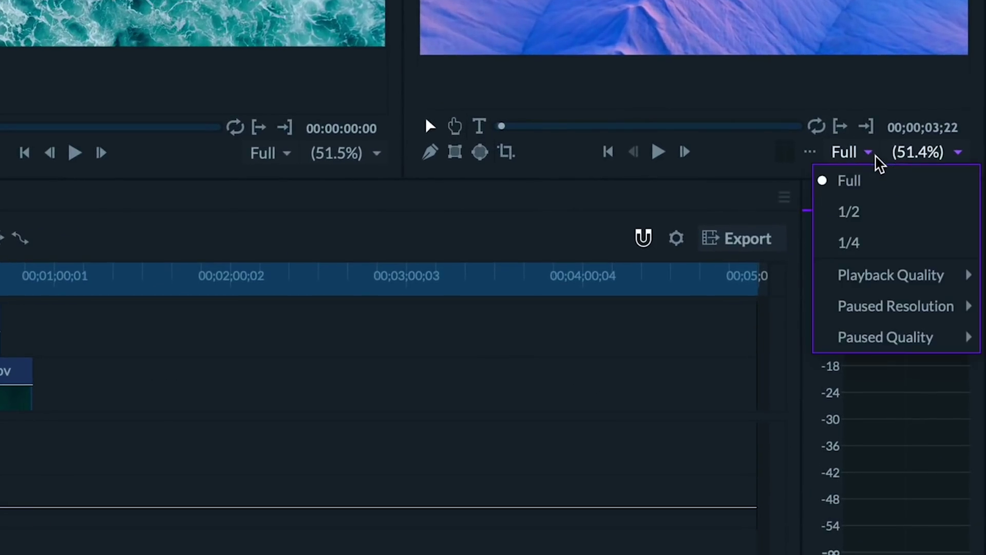
click(863, 245)
key(space)
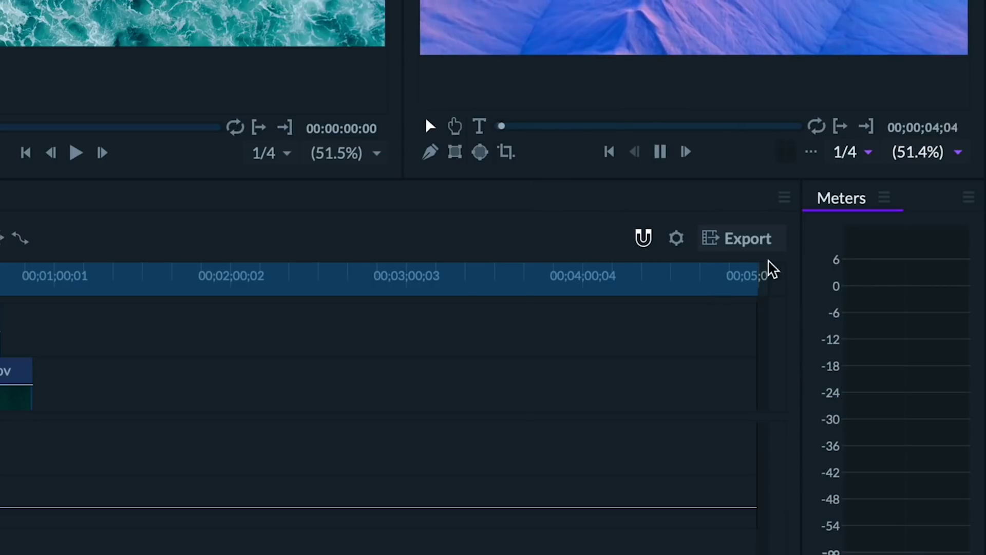
key(space)
Set Playback Quality to Draft and preview the timeline again
click(864, 152)
mouse_move(891, 276)
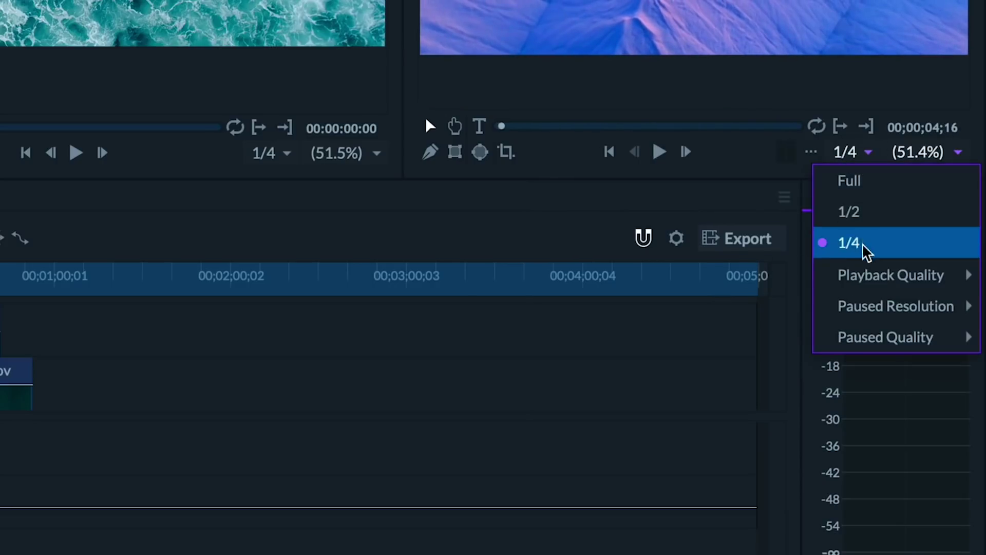
click(794, 309)
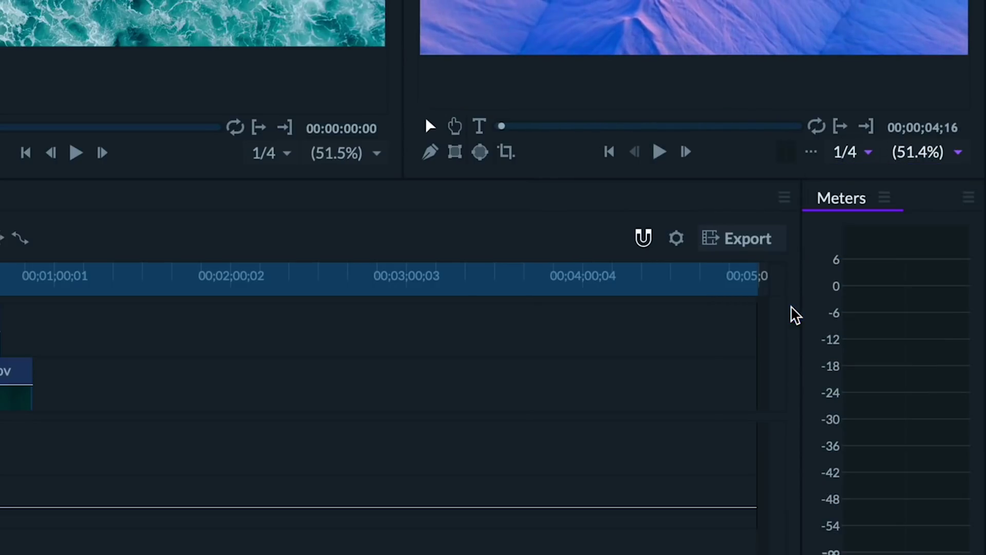
key(space)
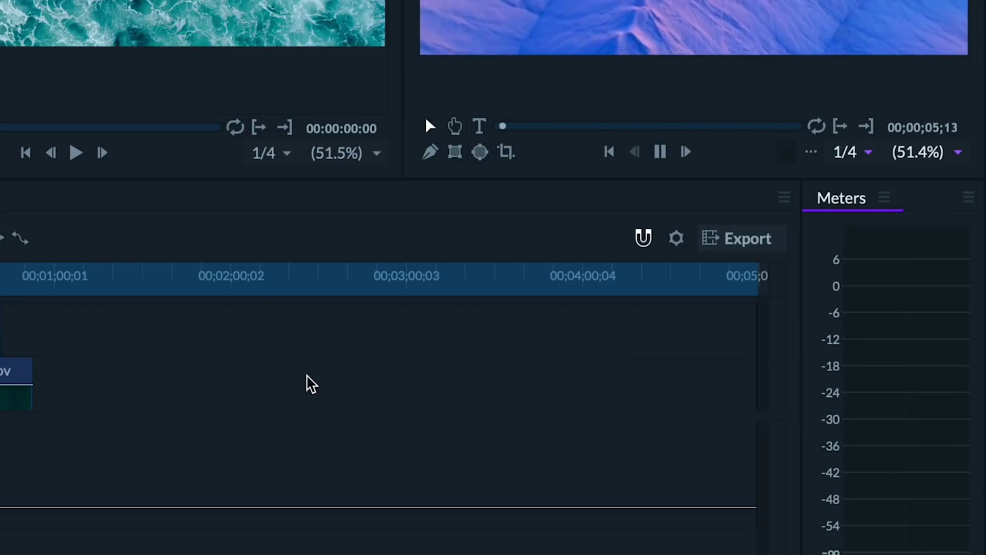
key(space)
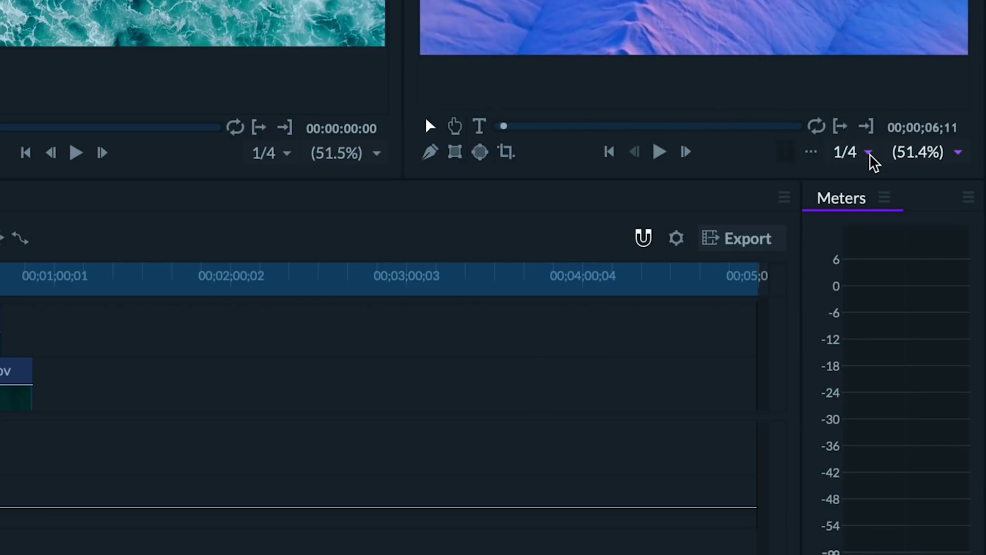
click(869, 155)
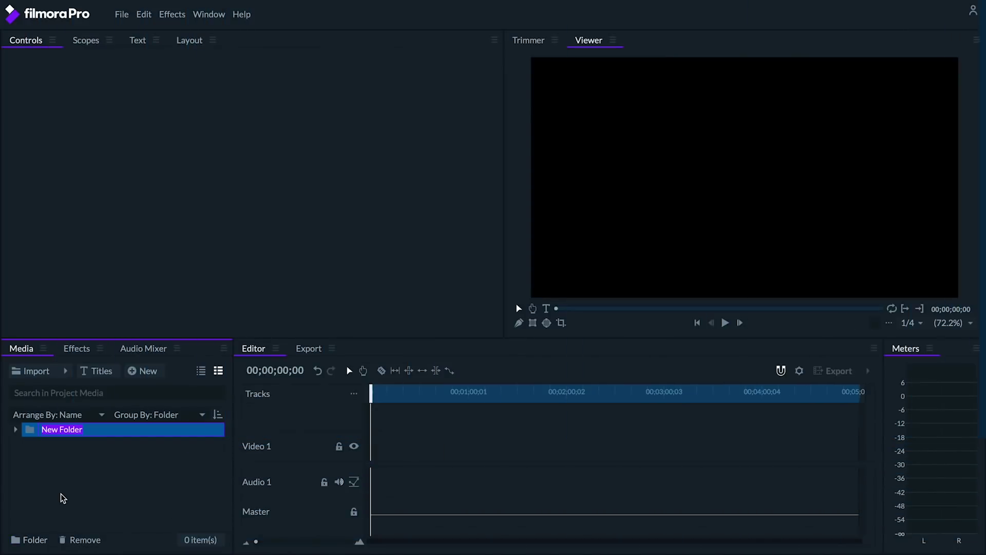
text(01 Footage)
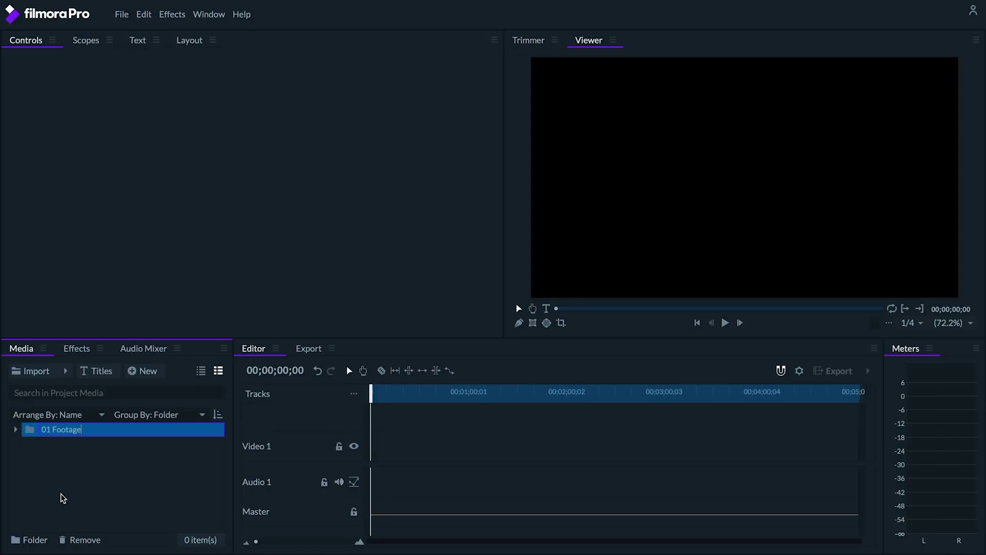
Name the 01 Footage and top-level 03 Graphics folders, and move two media files into 03 Graphics
key(Return)
click(31, 539)
text(02 Audio)
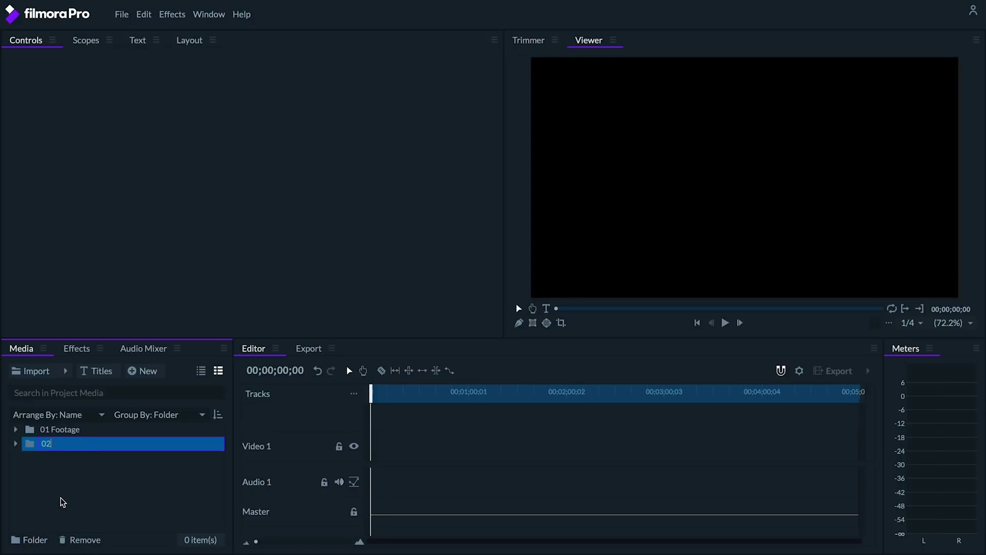
click(30, 539)
text(03 Graphics)
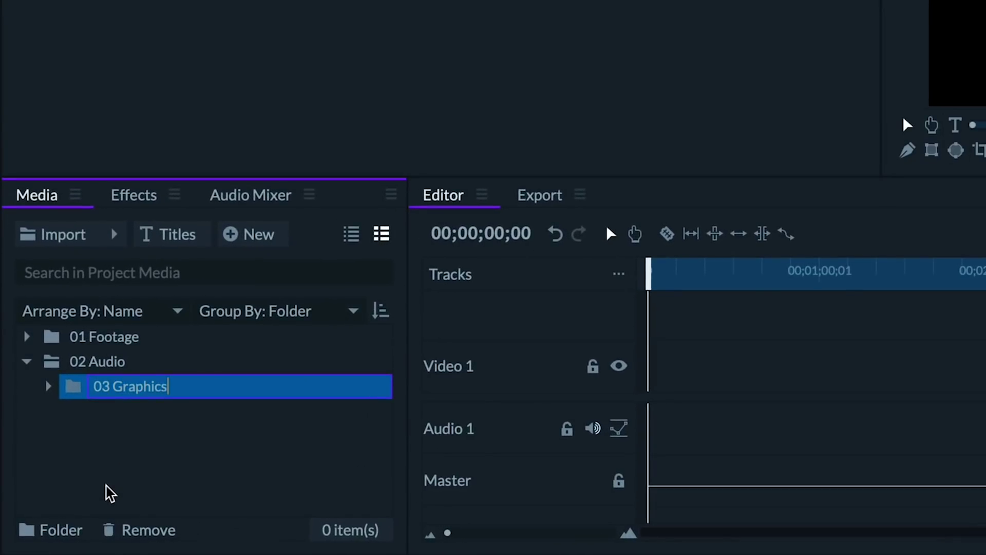
click(106, 488)
drag(77, 385, 74, 400)
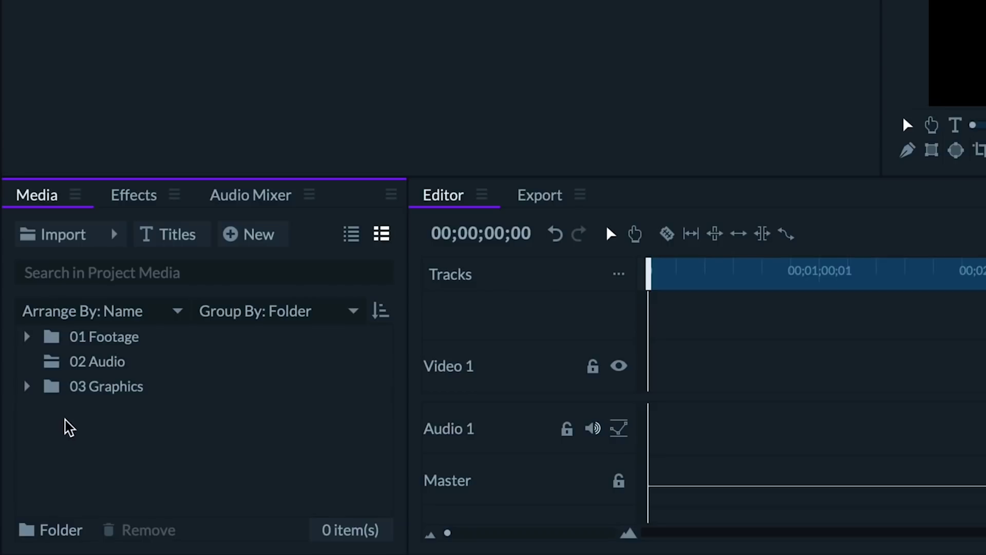
drag(67, 427, 98, 394)
click(28, 386)
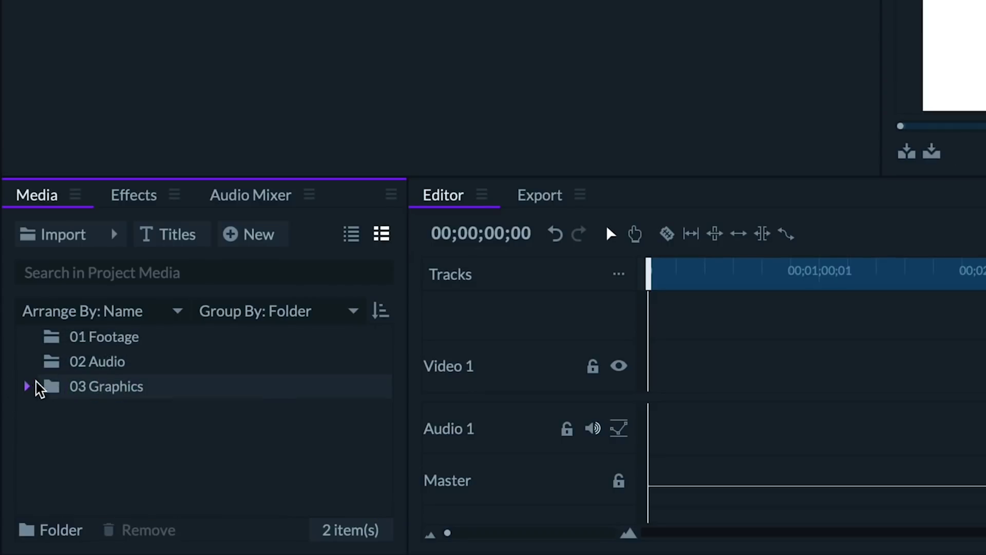
Add Screen Recordings, Front Angle and Side Angle subfolders inside 01 Footage
click(49, 340)
click(62, 530)
text(Screen Recordings)
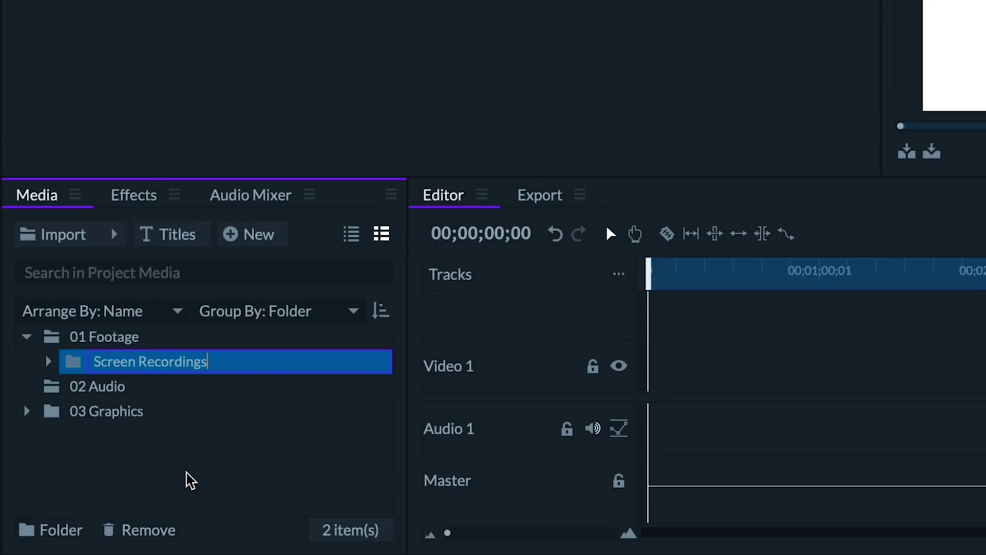
click(187, 478)
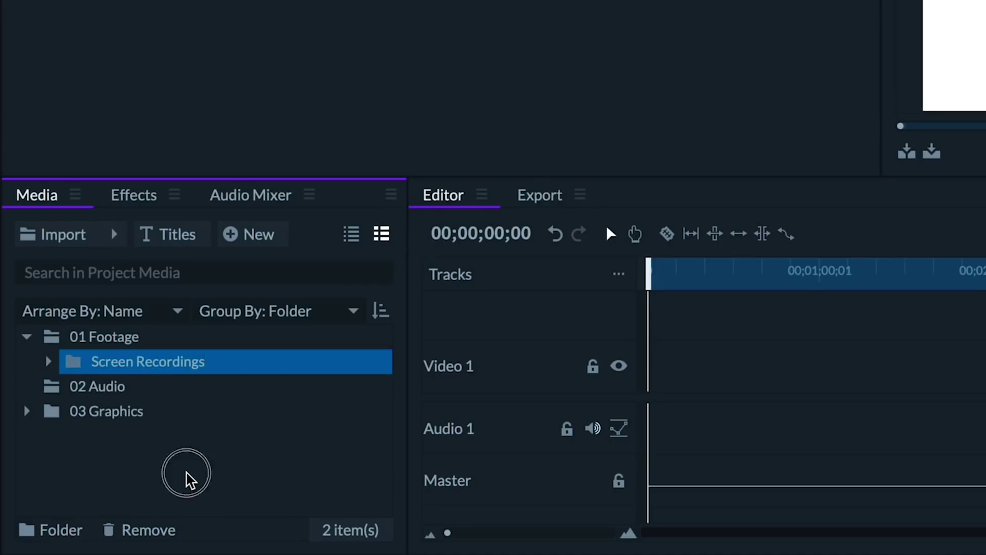
click(112, 341)
click(34, 528)
text(Studio)
key(Return)
text(Front Angle)
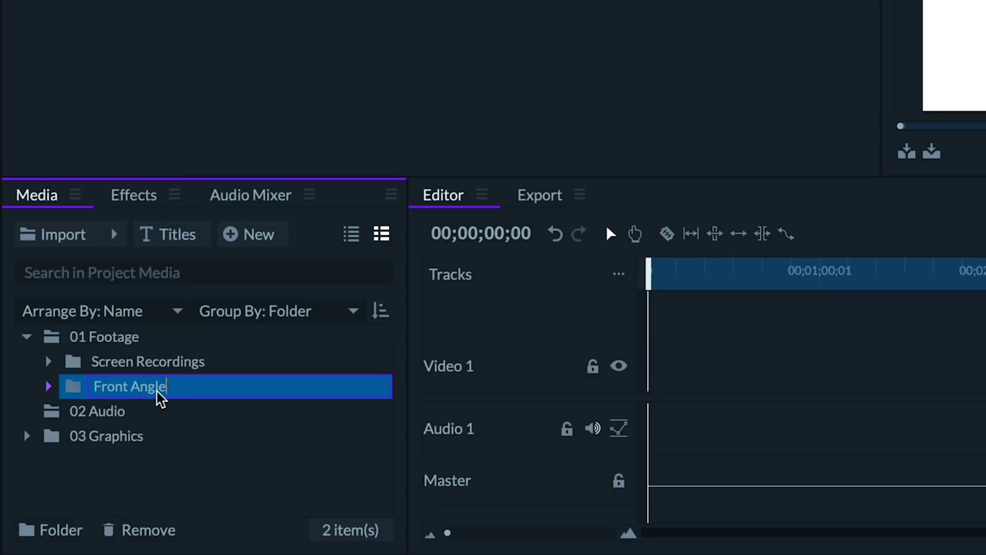
click(96, 507)
click(61, 530)
text(Side Angle)
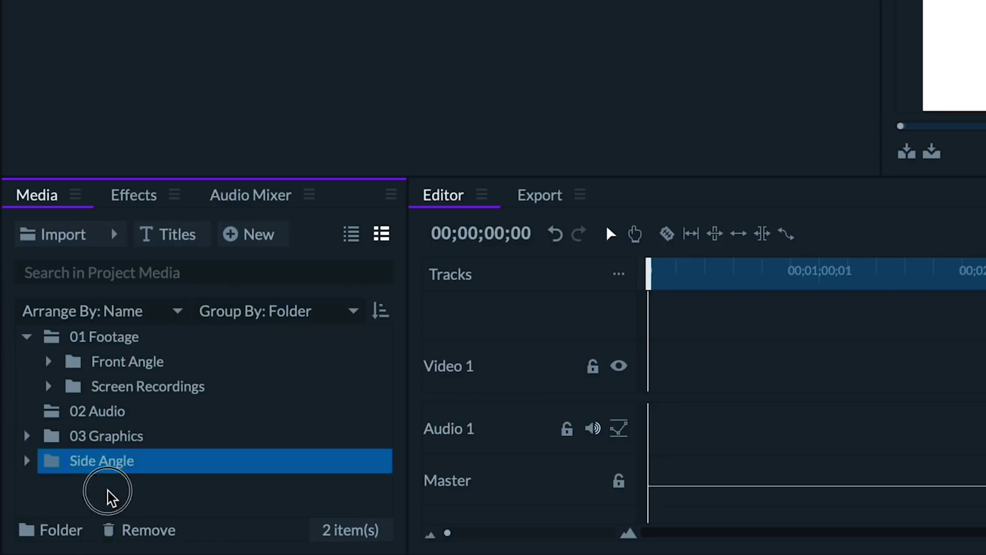
click(108, 495)
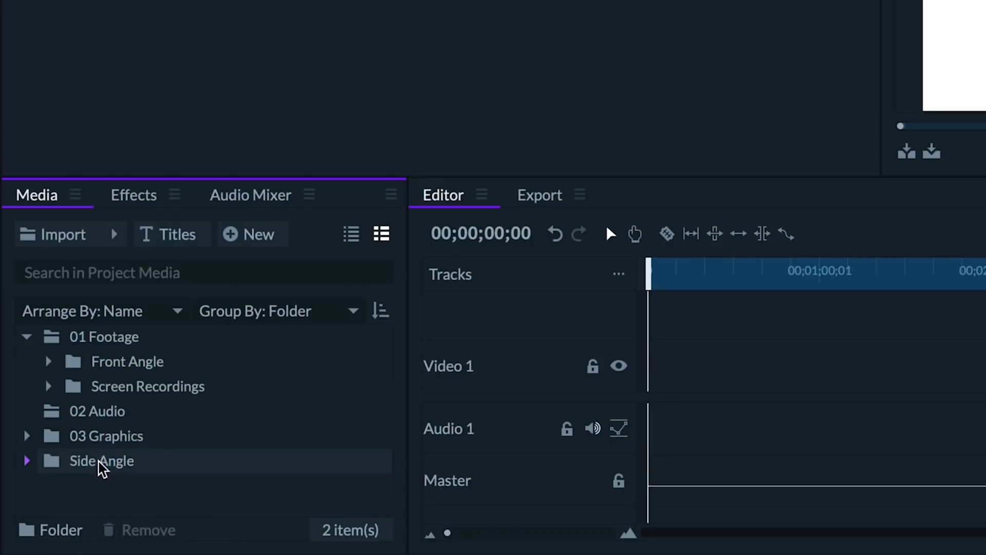
drag(100, 462, 88, 337)
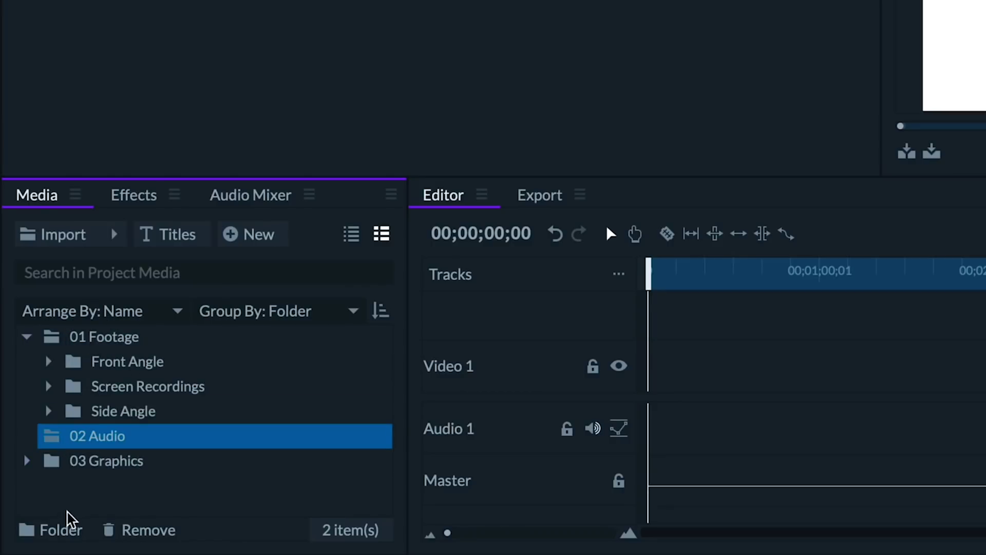
Create the Music folder inside 02 Audio and cancel an extra folder
click(65, 530)
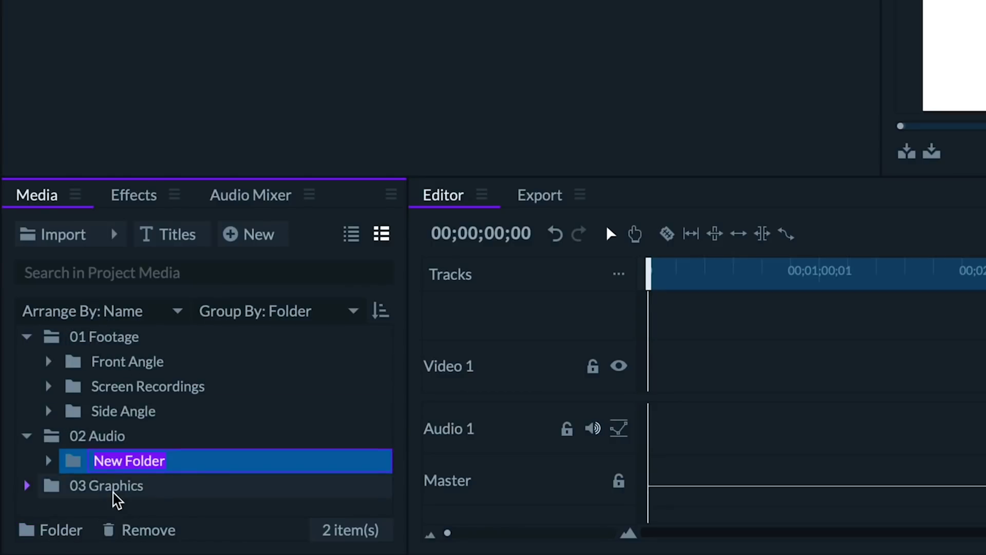
text(Music)
click(114, 445)
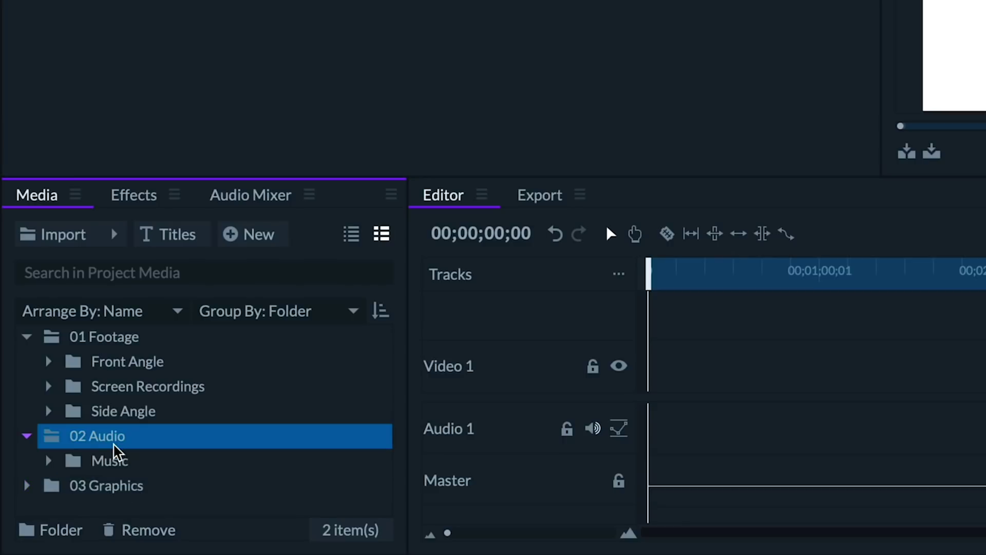
click(64, 532)
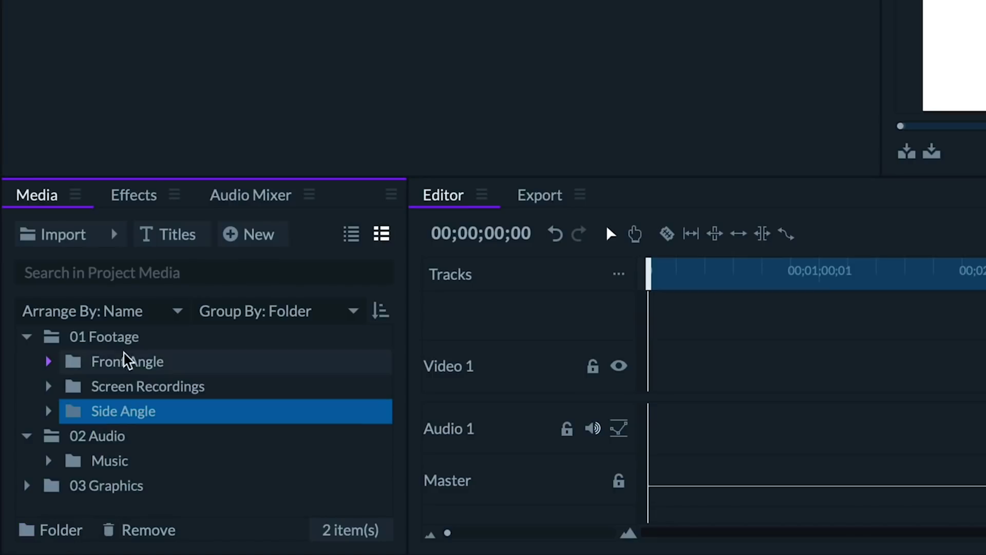
click(110, 436)
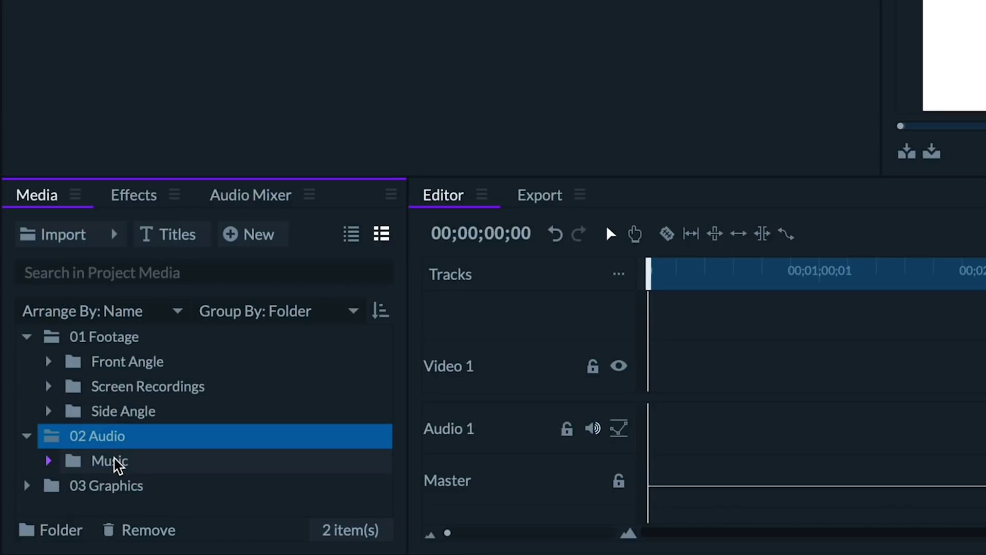
Expand 03 Graphics and check the EndscreenPro.mov and IntroPro.mov clips
click(114, 460)
click(65, 485)
click(27, 485)
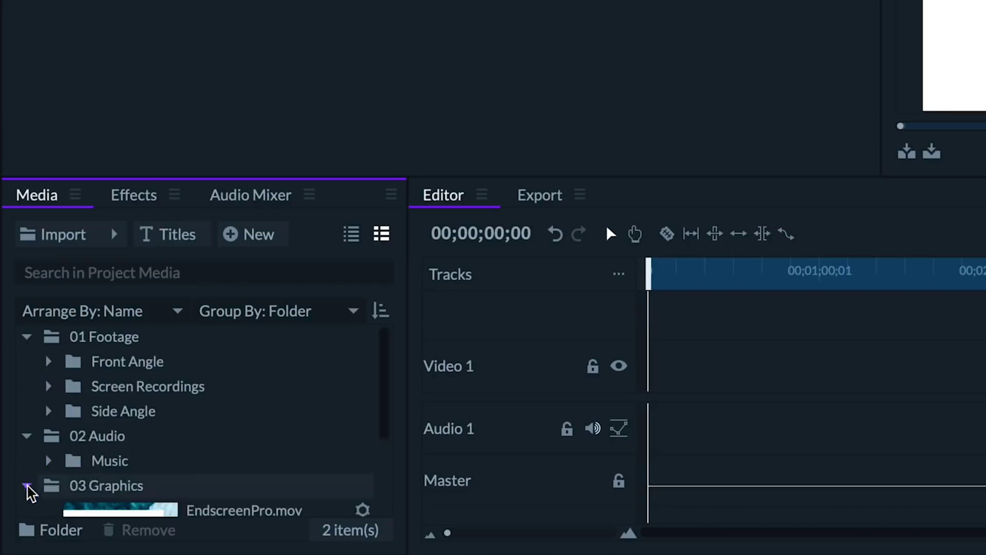
click(143, 431)
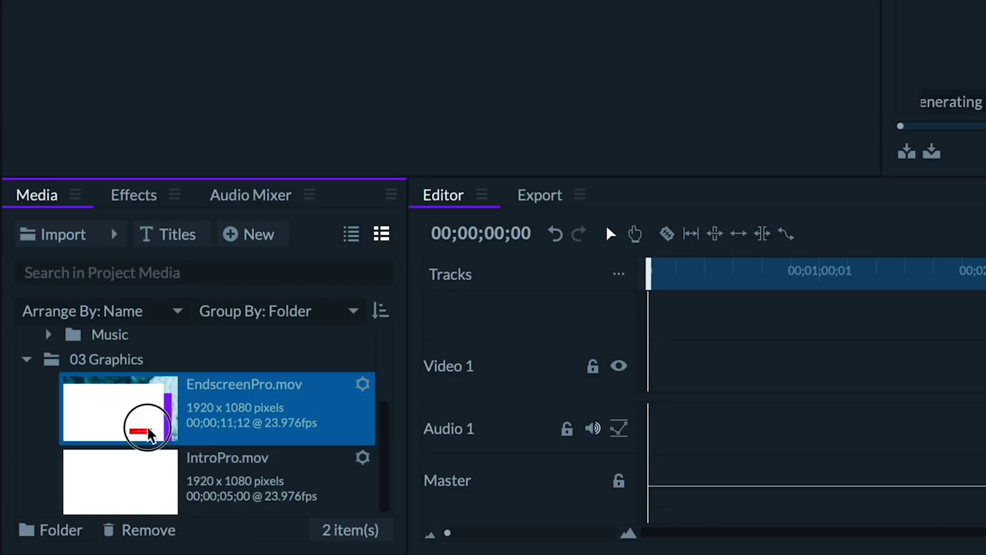
click(143, 472)
scroll(154, 414, up, 3)
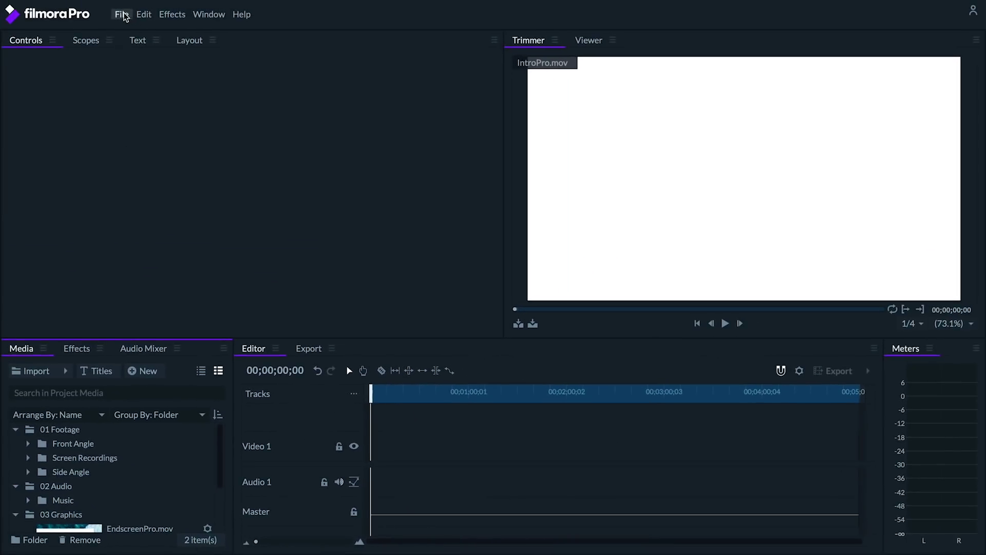
Use File > Save As to save the project as 'Vlog Template' in Test
click(124, 16)
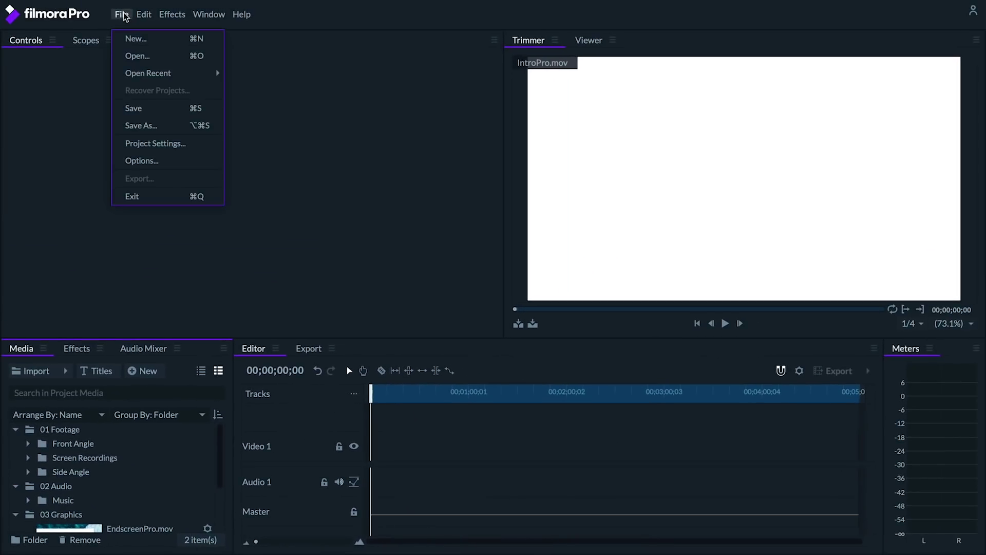
click(138, 125)
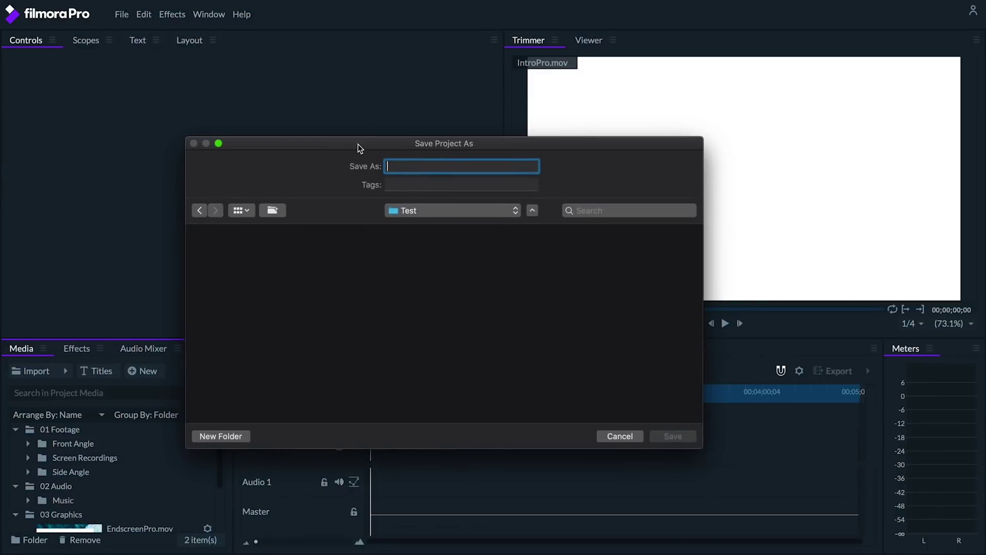
text(Vlog Template)
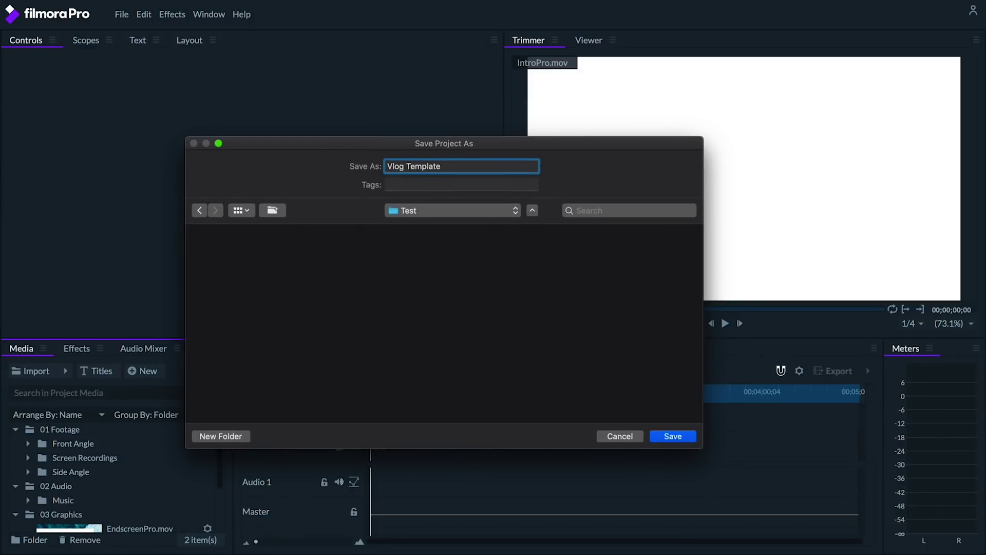
click(674, 437)
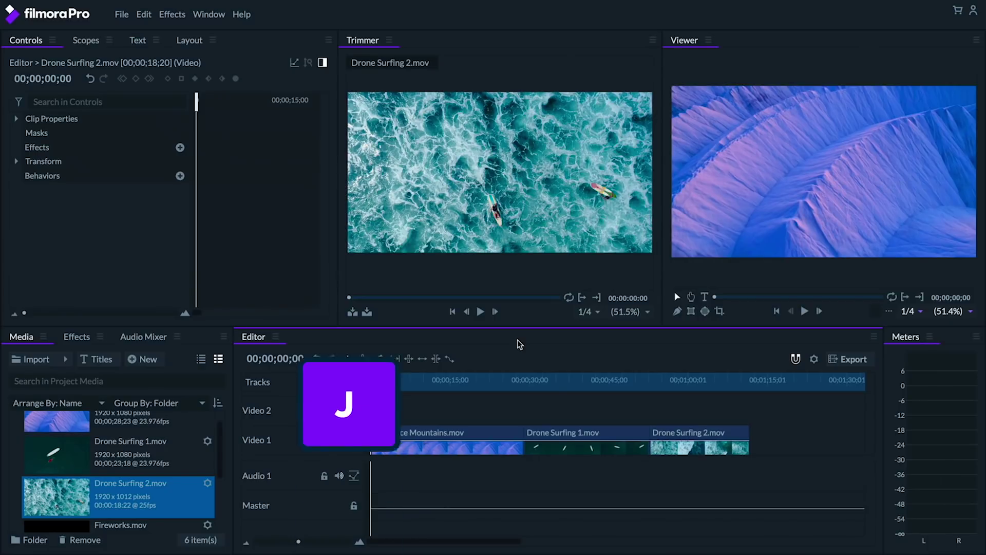
Shuttle the timeline forward and in reverse with L and J, stopping with K
key(l)
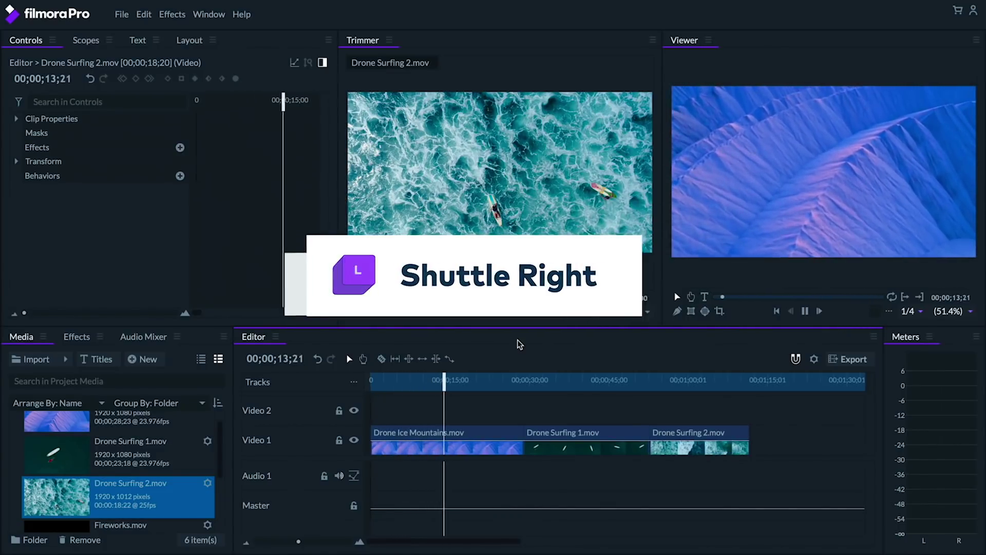
key(j)
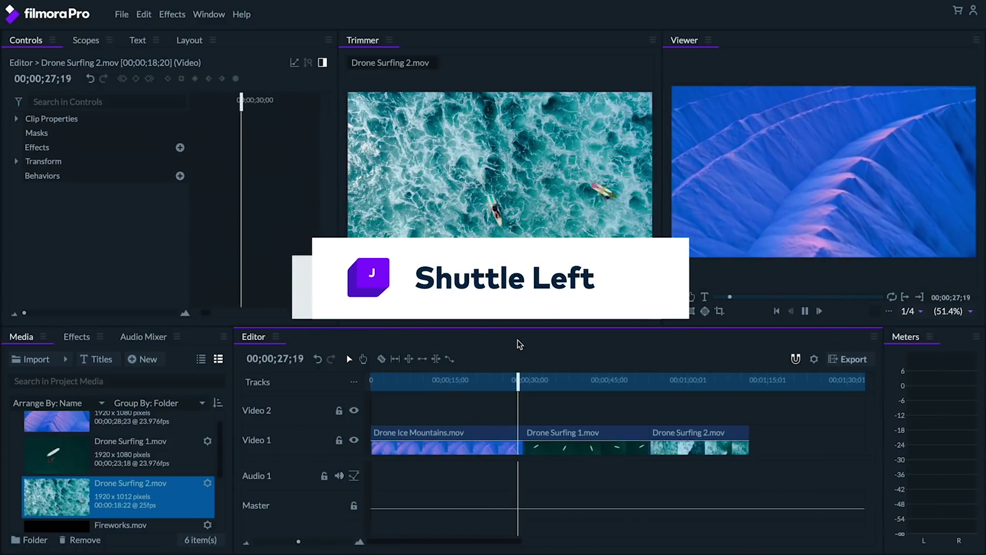
key(j)
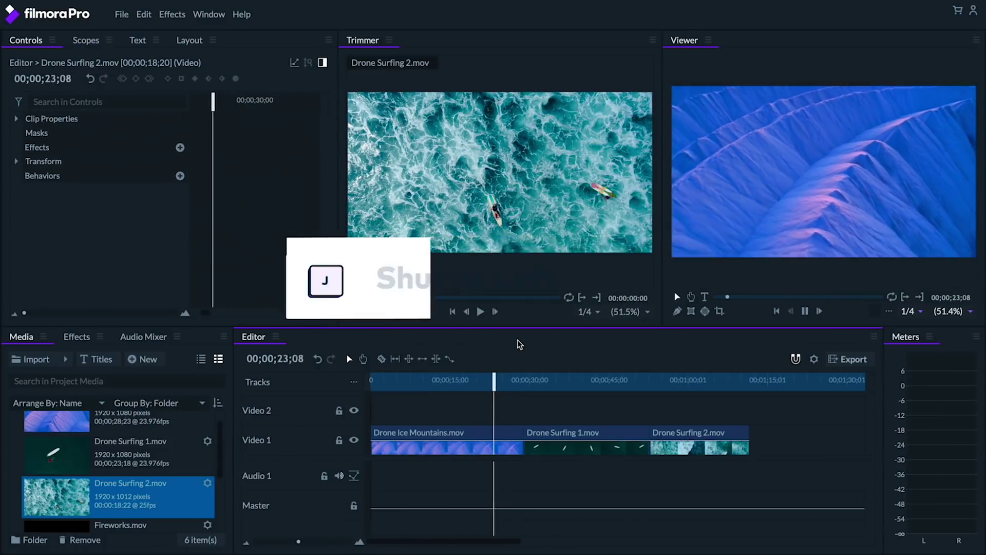
key(k)
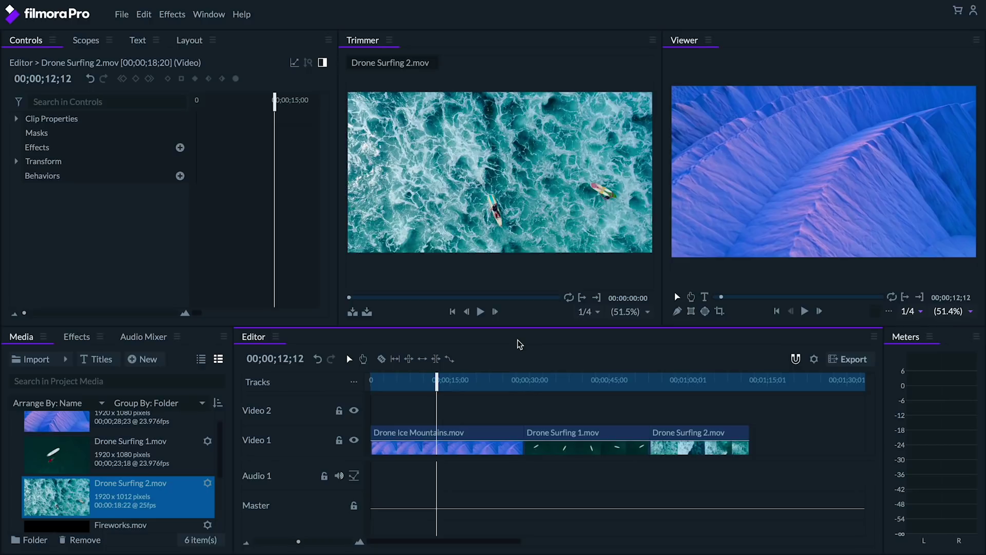
Step one frame forward, then three frames back, with the arrow keys
key(Right)
key(Right)
key(Right)
key(Left)
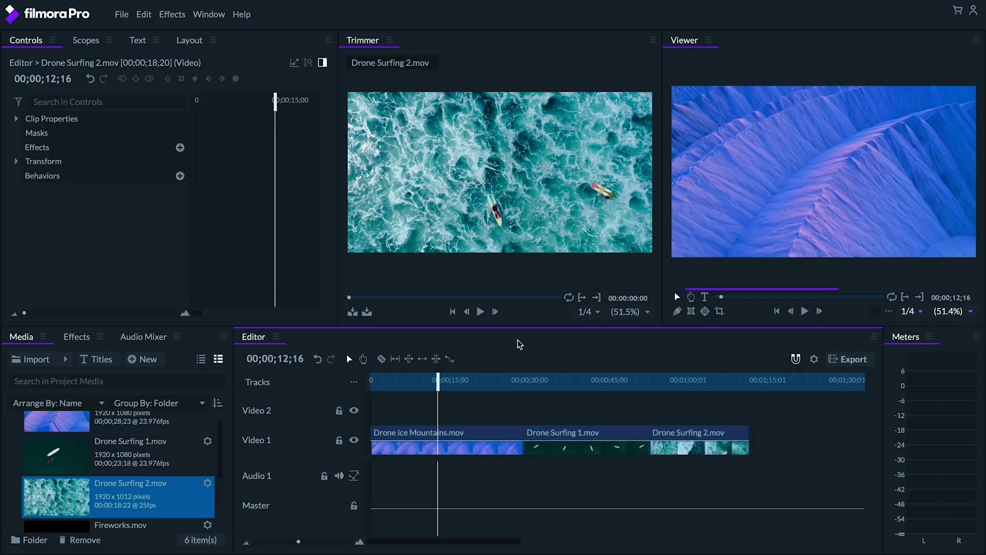
key(Left)
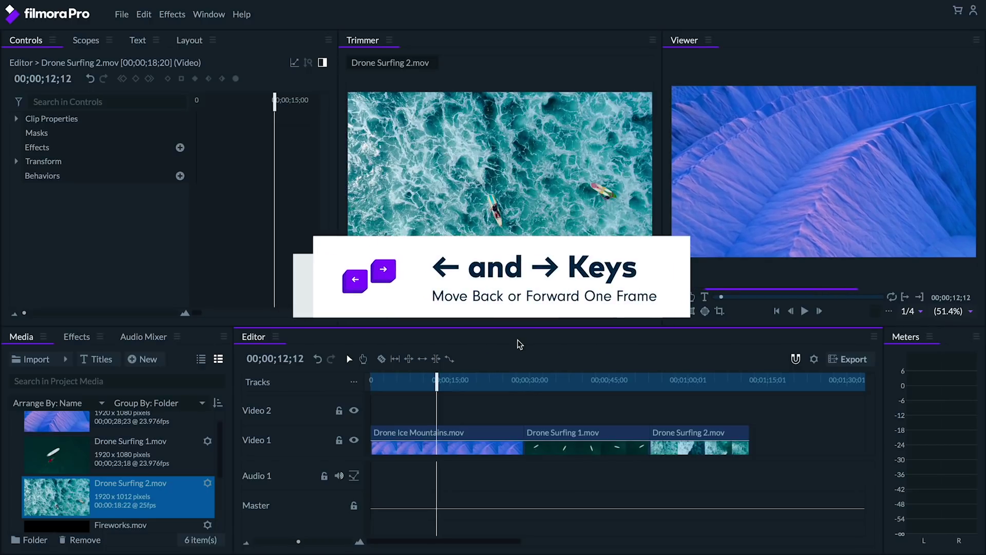
key(Left)
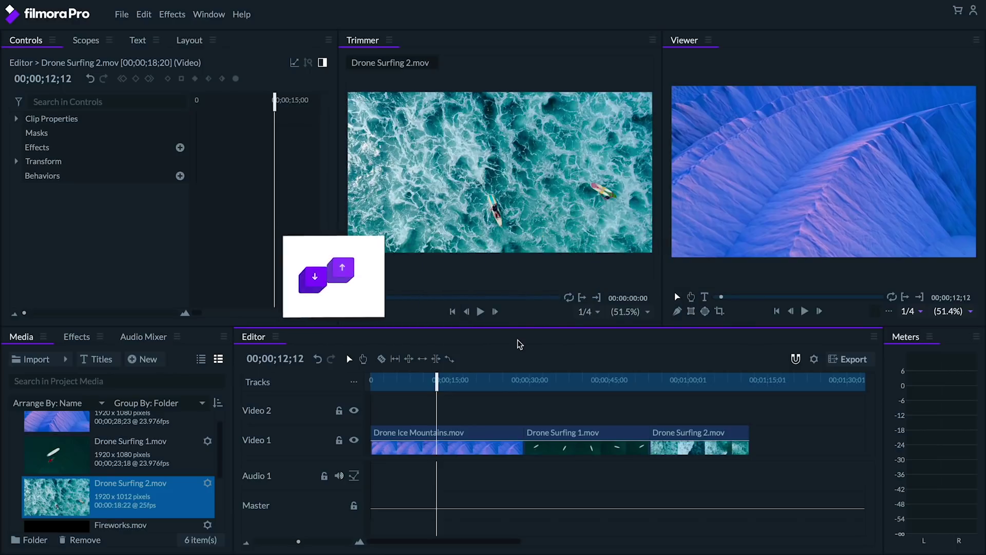
Jump between clip boundaries with Up/Down, ending at the timeline start
key(Up)
key(Down)
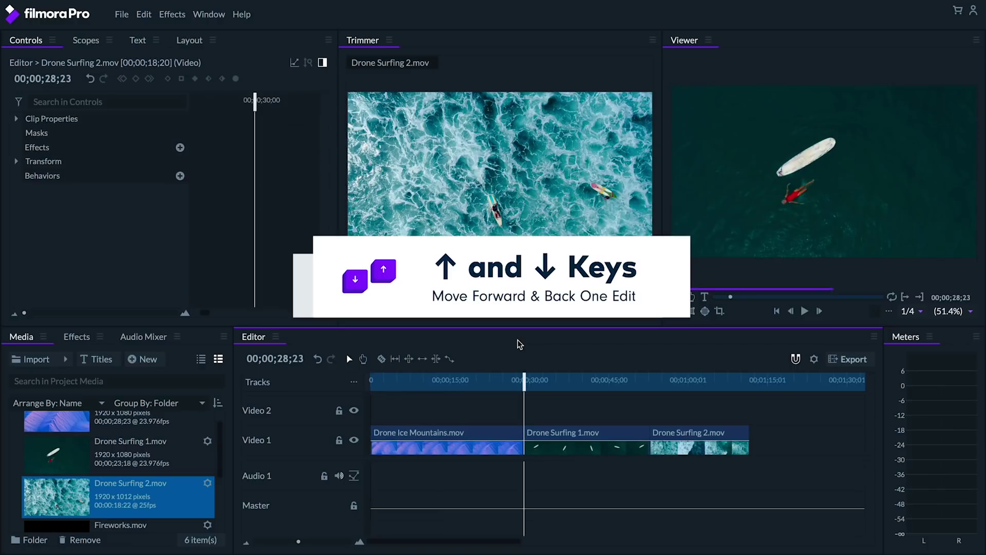
key(Down)
key(Up)
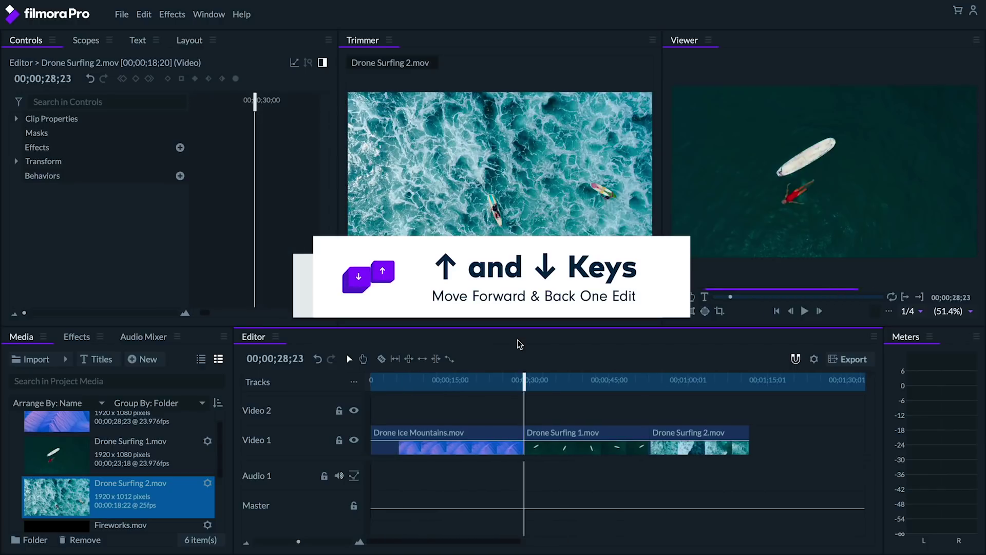
key(Up)
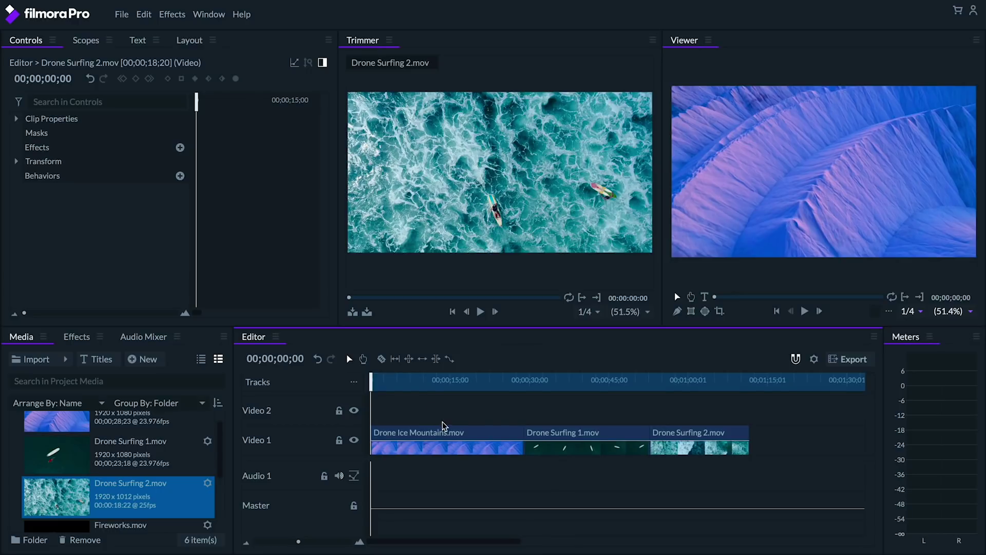
Split Drone Ice Mountains twice with the Slice tool (C), then toggle Selection (V) and Slice
key(c)
click(441, 432)
click(487, 433)
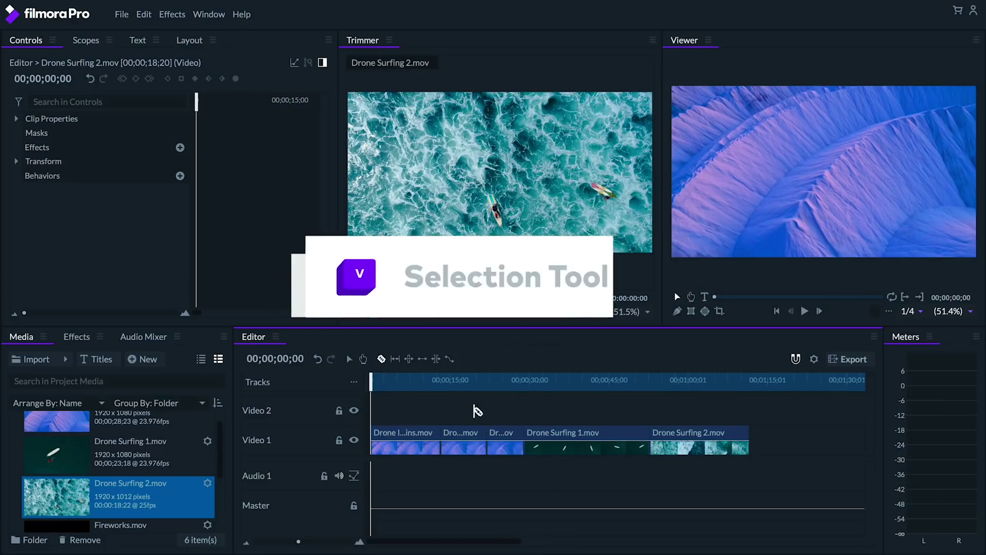
key(v)
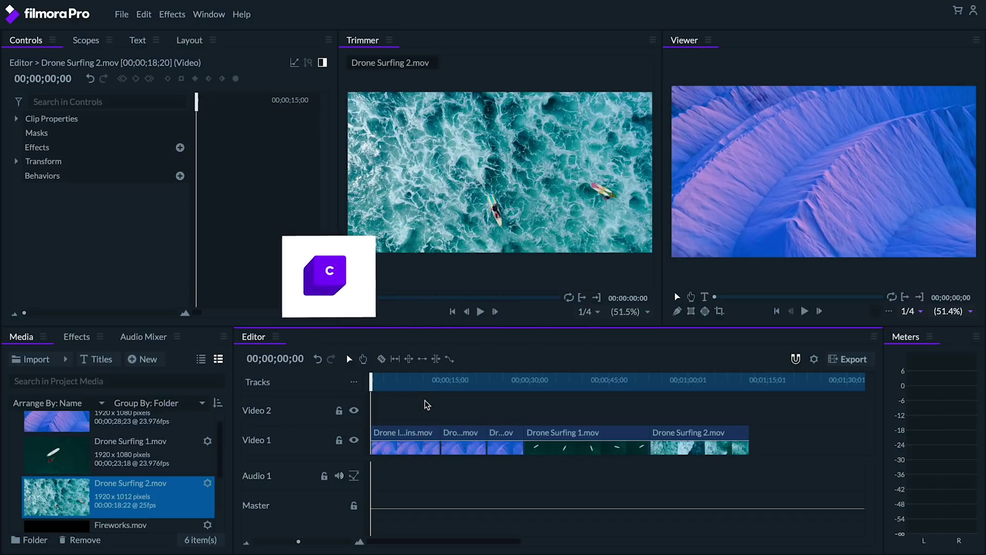
key(c)
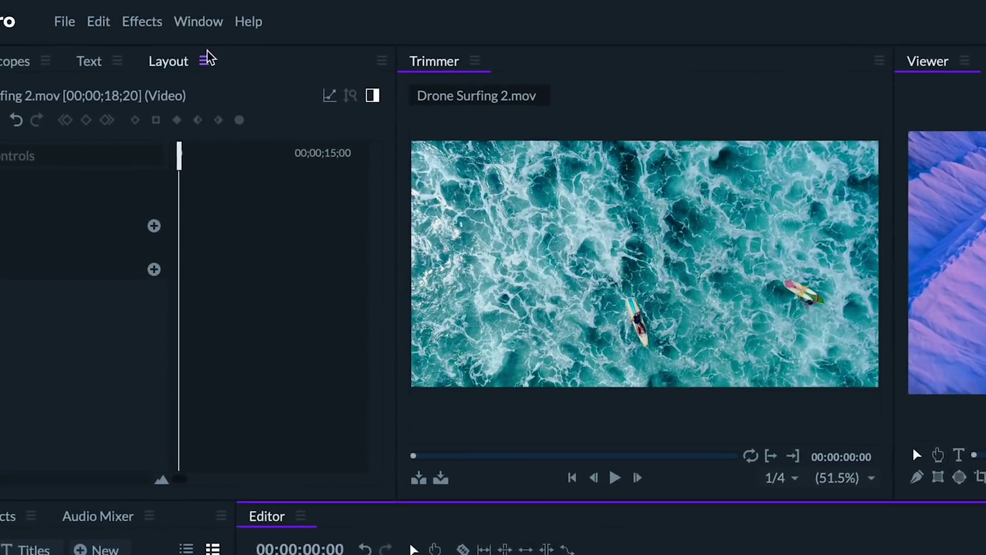
Switch through the Color and Text workspace layouts, ending on the Editing layout
click(198, 22)
mouse_move(222, 67)
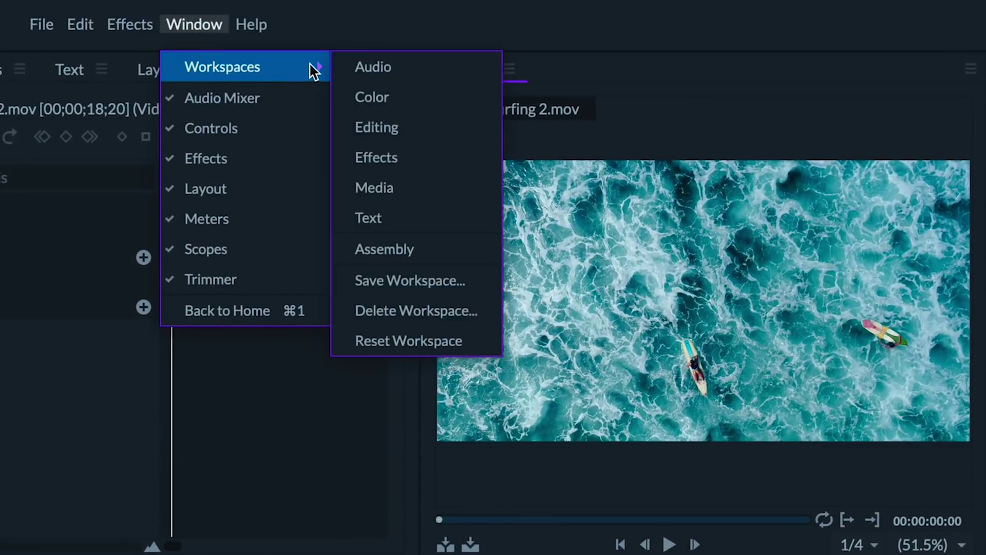
click(362, 97)
click(196, 25)
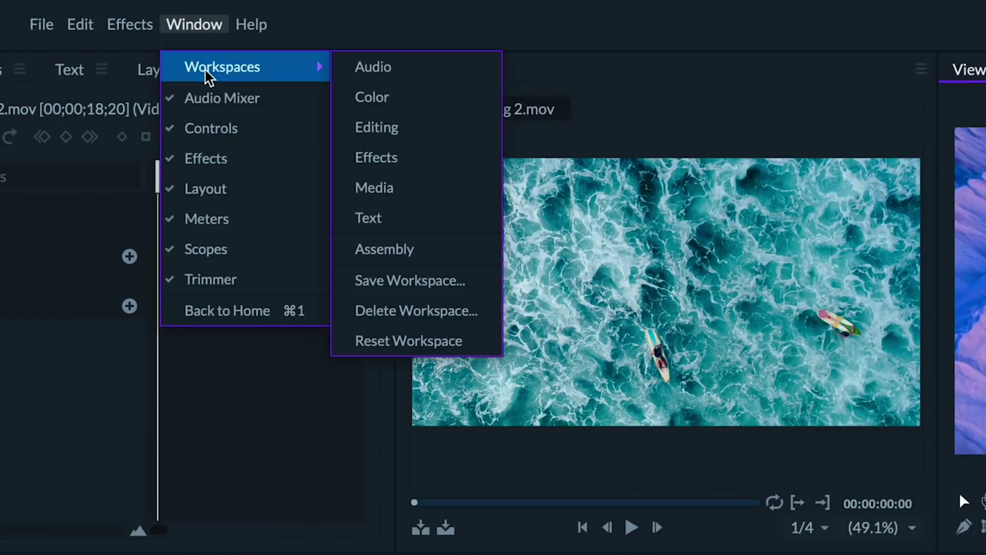
click(389, 102)
click(192, 23)
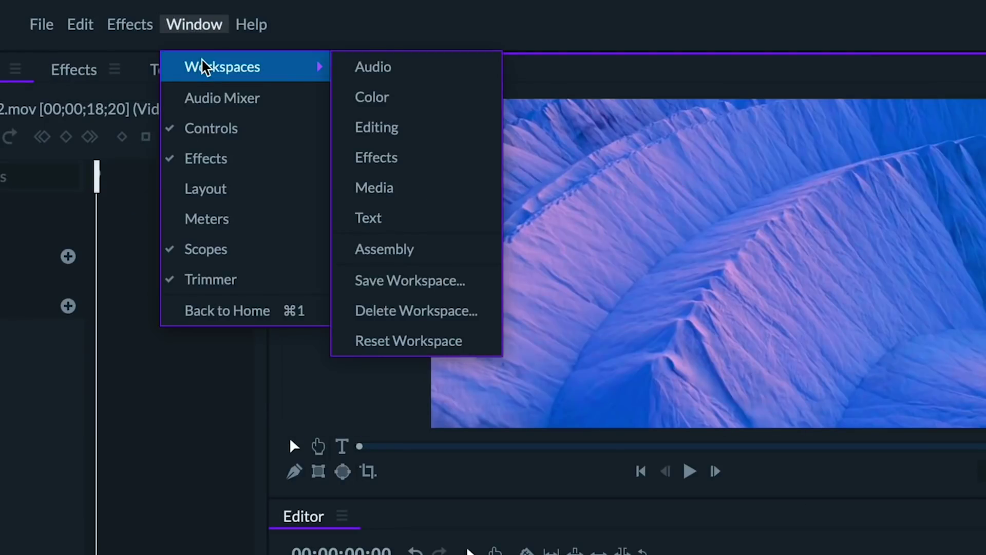
click(370, 218)
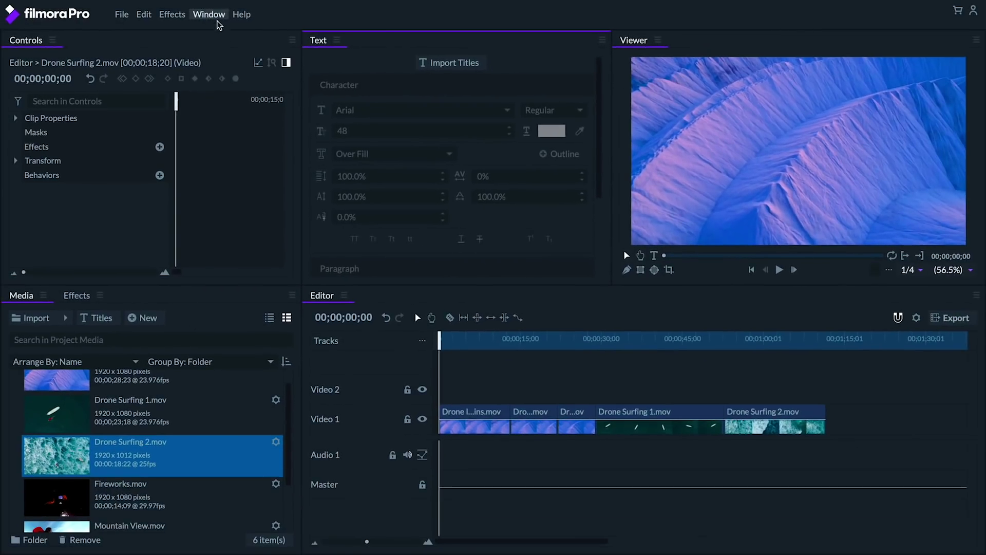
click(210, 15)
mouse_move(225, 38)
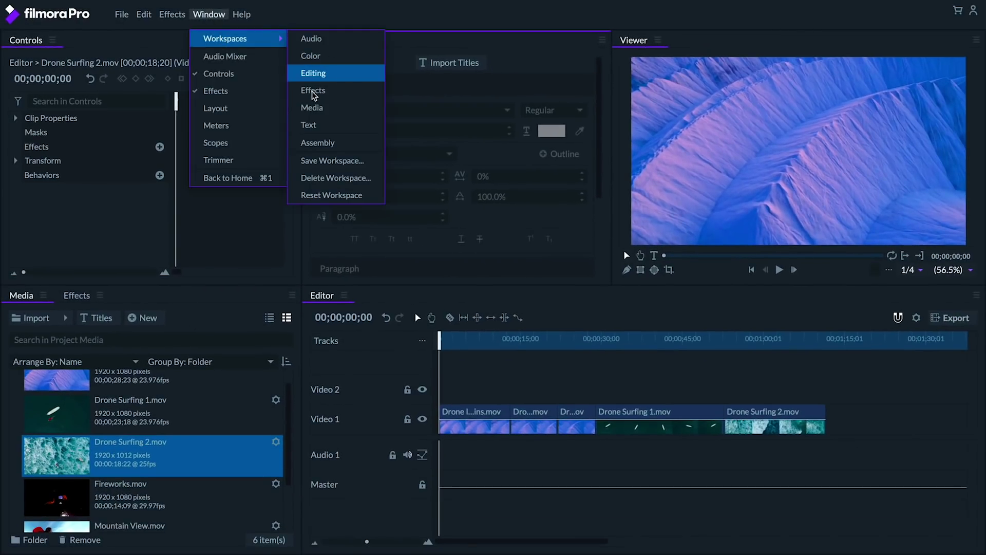
click(313, 72)
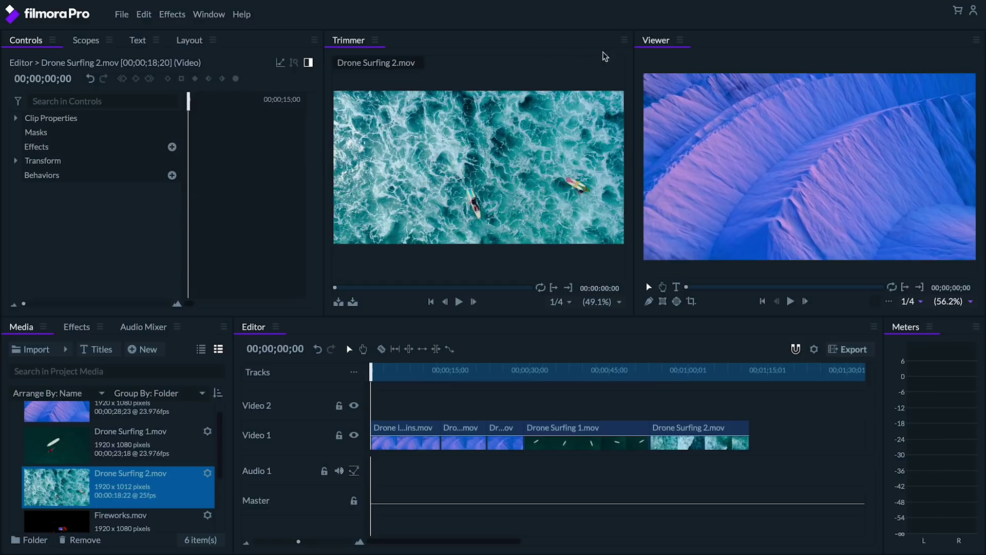
Dock the Viewer beside the Trimmer, enlarge it, and save the layout as workspace 'Jony'
drag(658, 40, 452, 41)
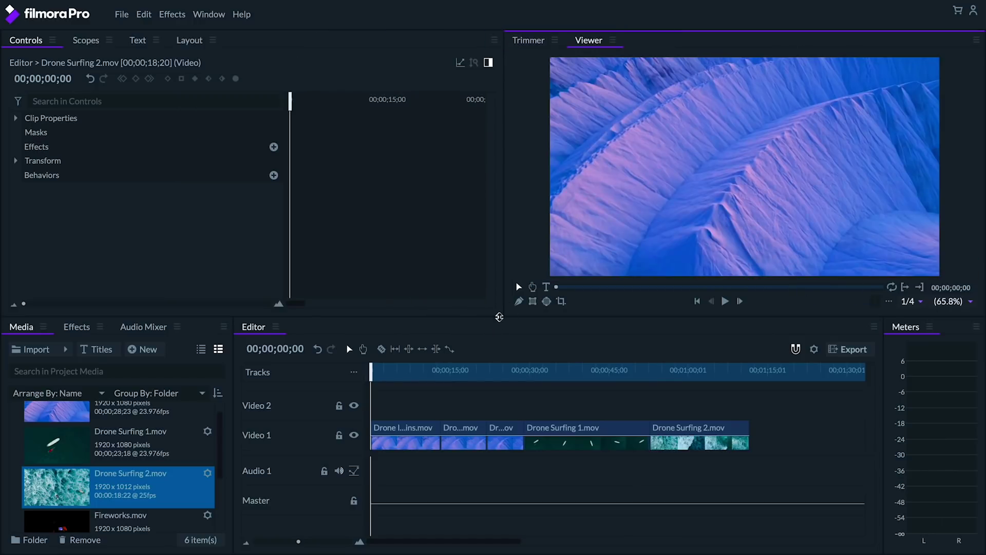
drag(498, 317, 499, 339)
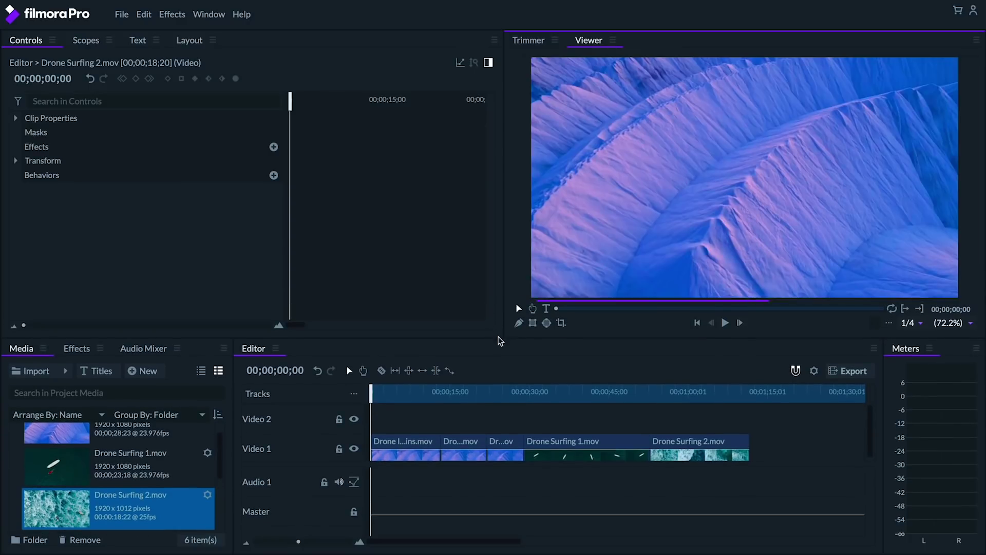
click(209, 13)
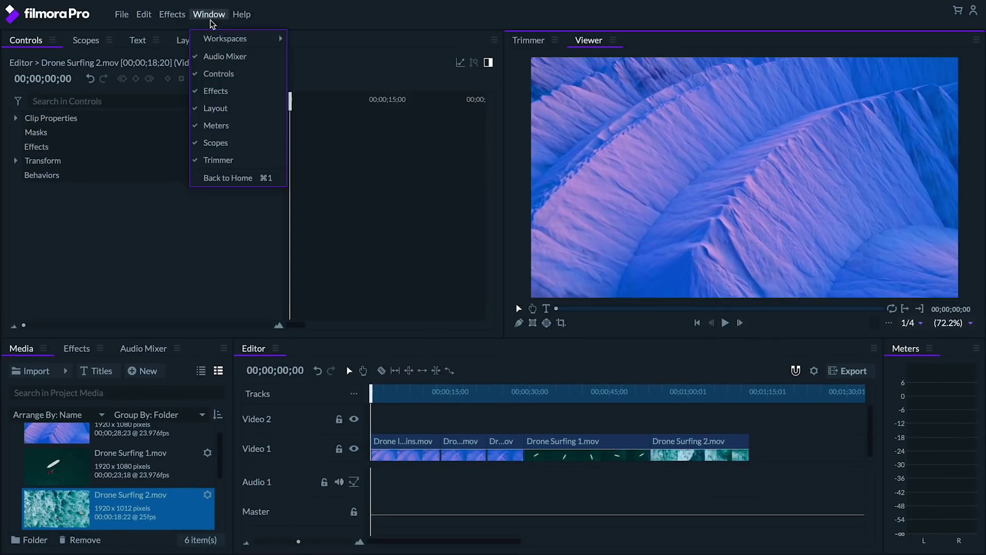
mouse_move(225, 39)
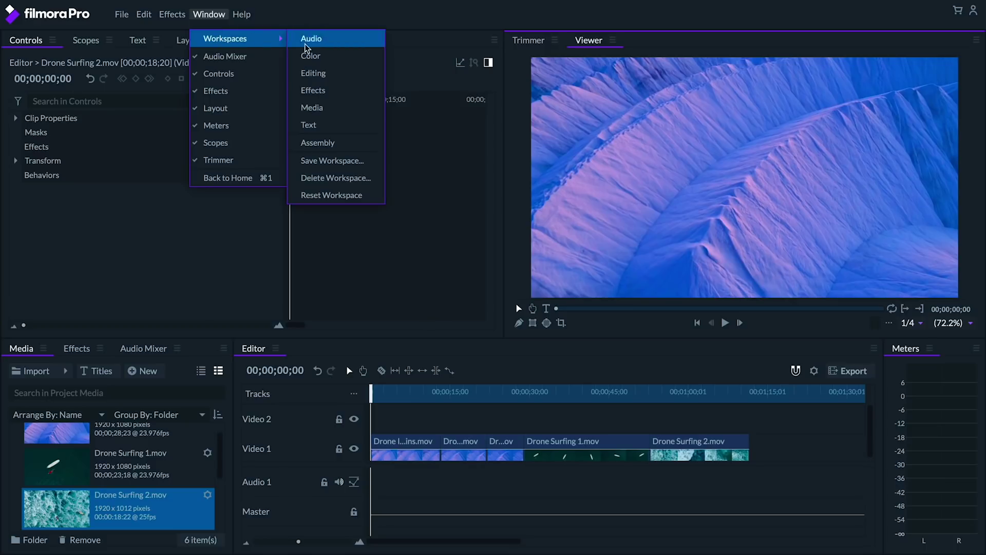
click(332, 160)
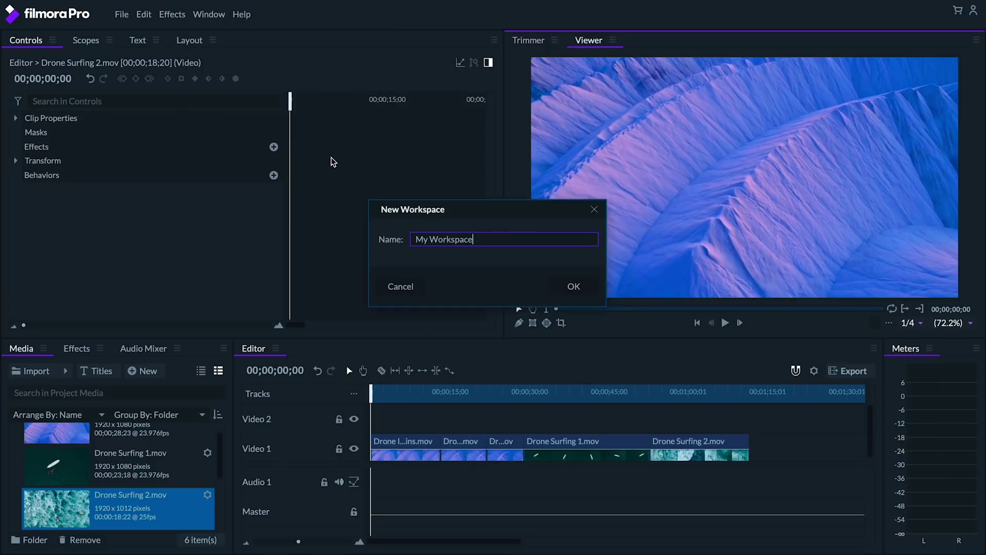
drag(479, 238, 367, 234)
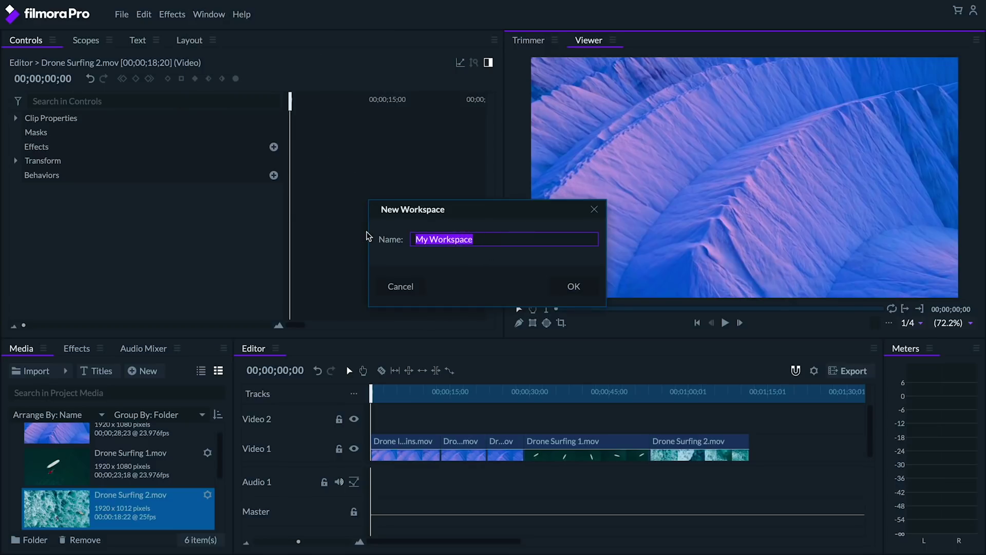
text(Jony)
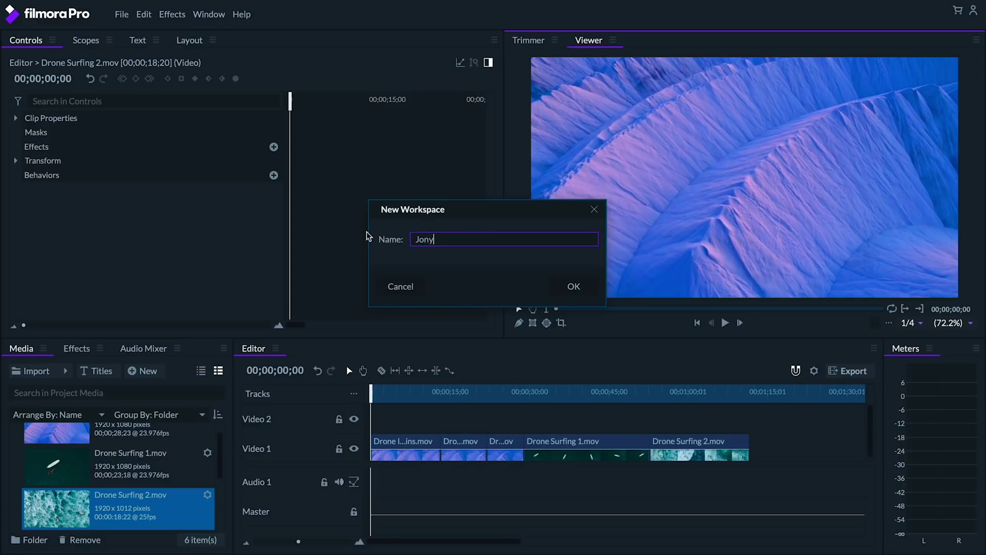
click(573, 287)
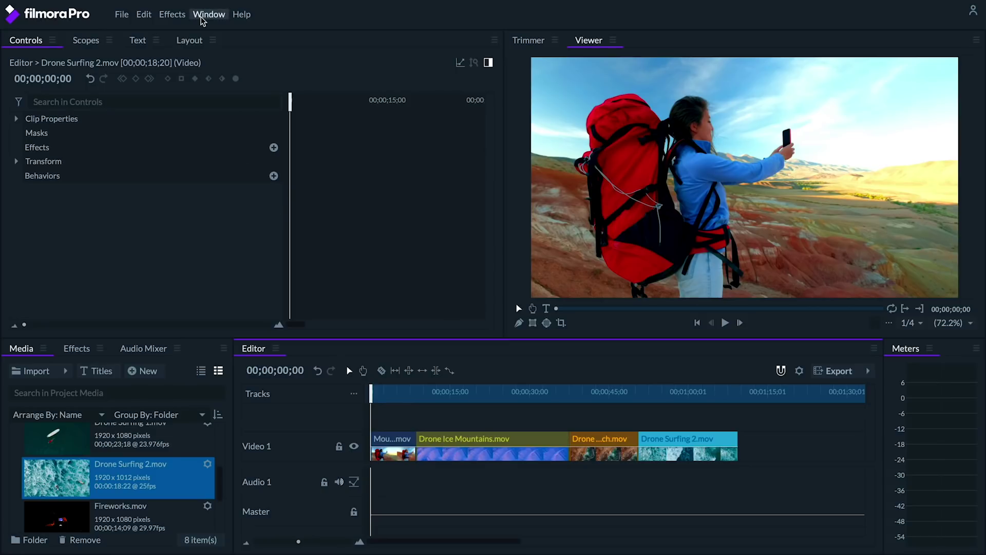
In the Export panel's Presets list, make YouTube 1080p HD the default preset
click(202, 16)
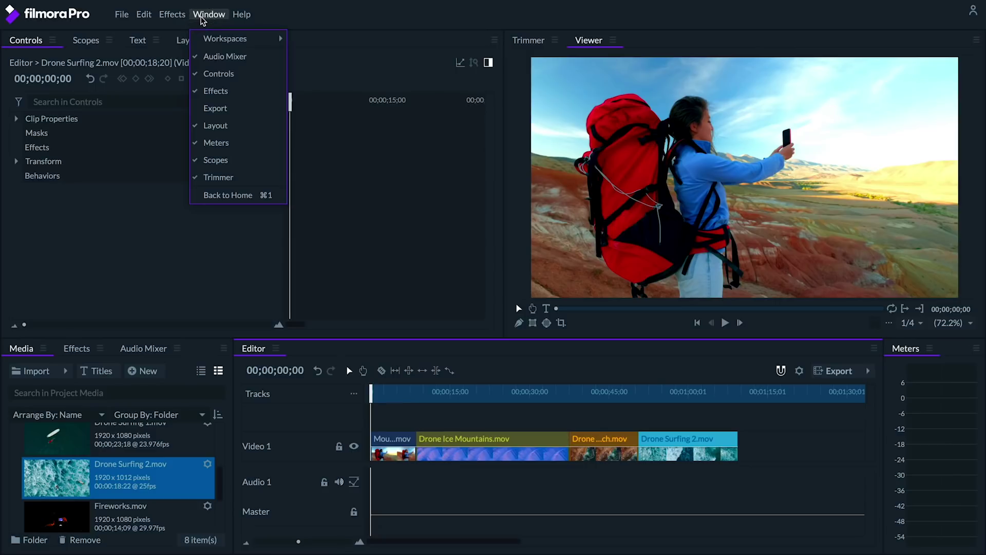
click(216, 108)
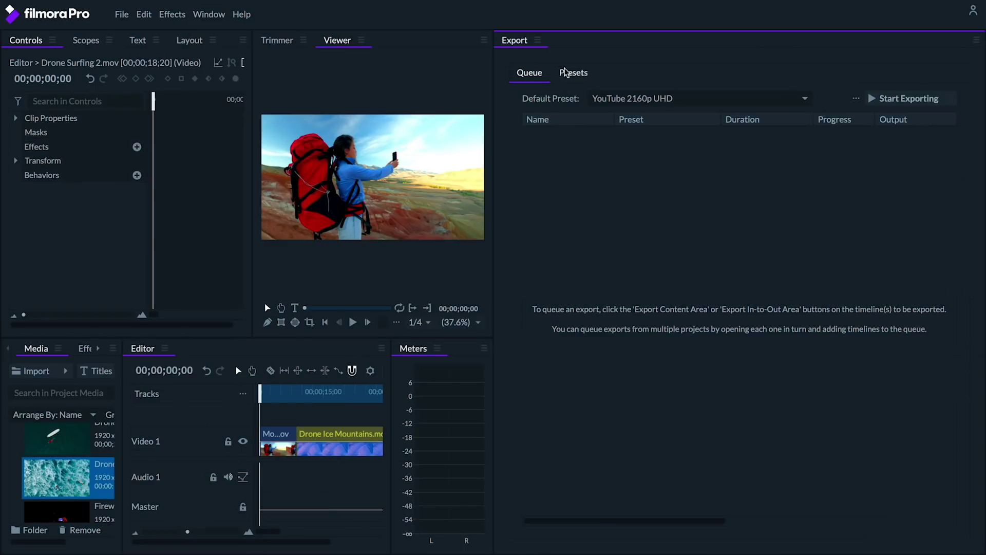
click(570, 71)
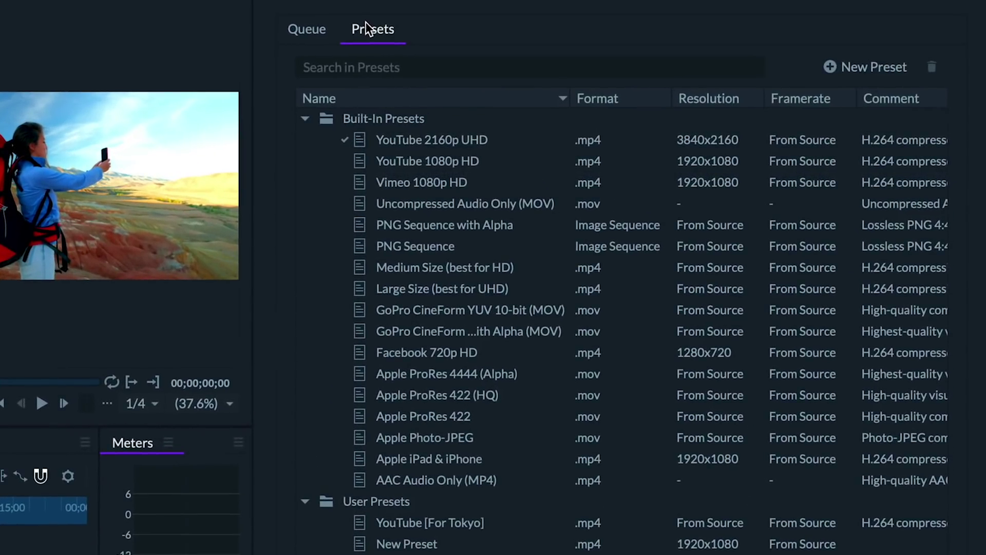
click(455, 159)
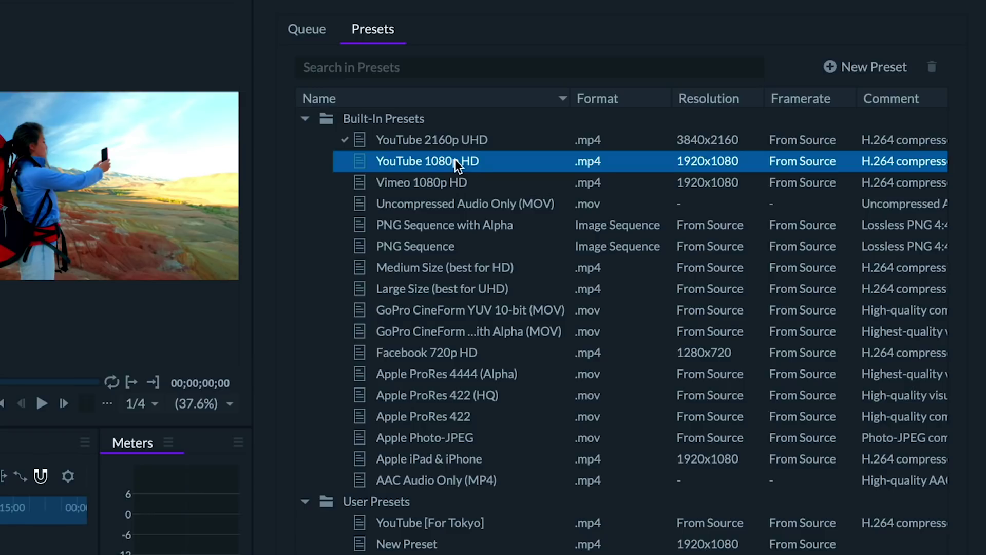
right_click(454, 159)
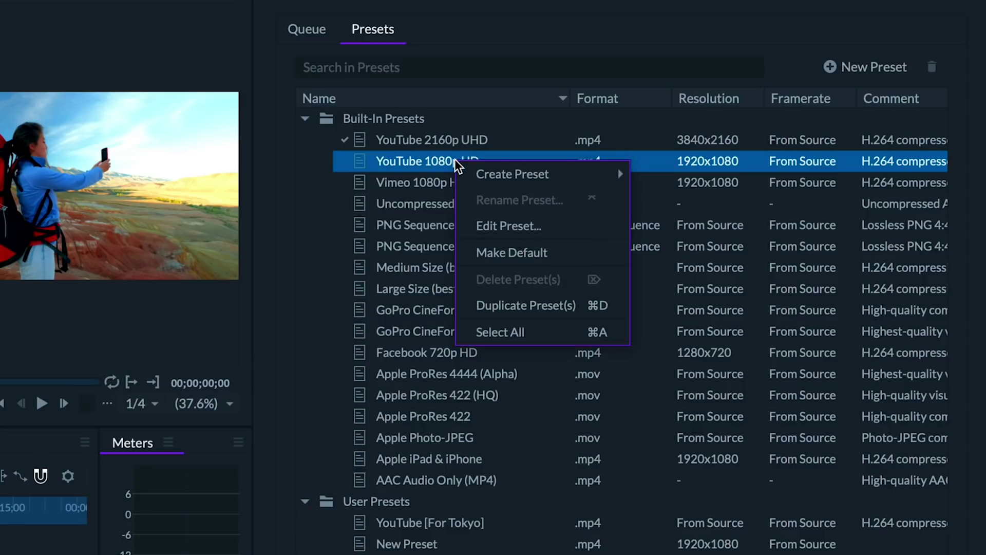
click(485, 248)
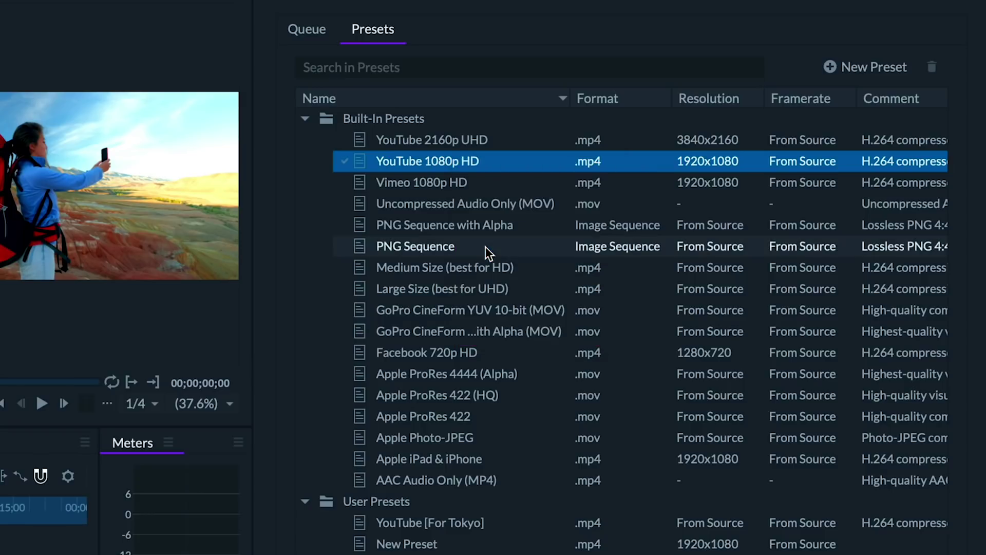
Show the Export queue with the Untitled job at 0% progress
click(836, 370)
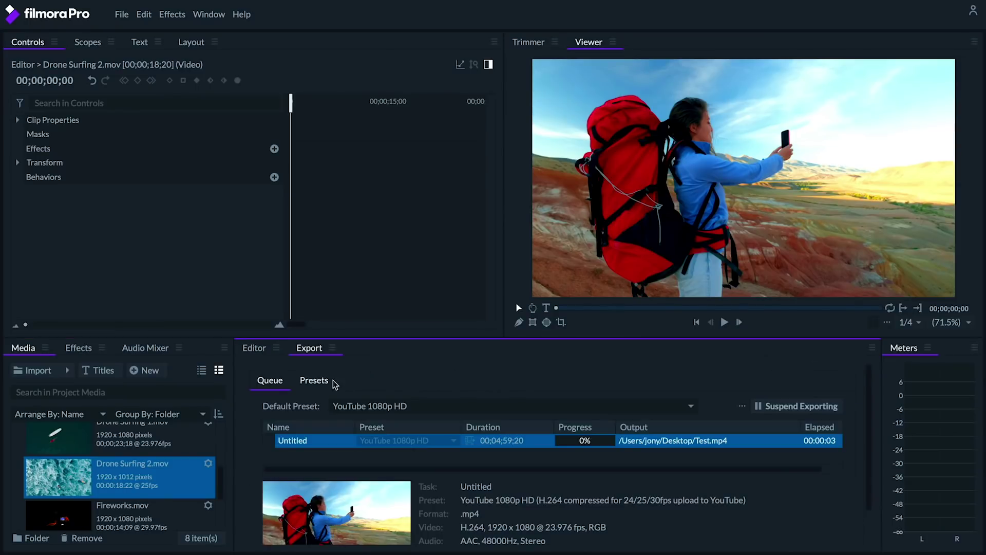